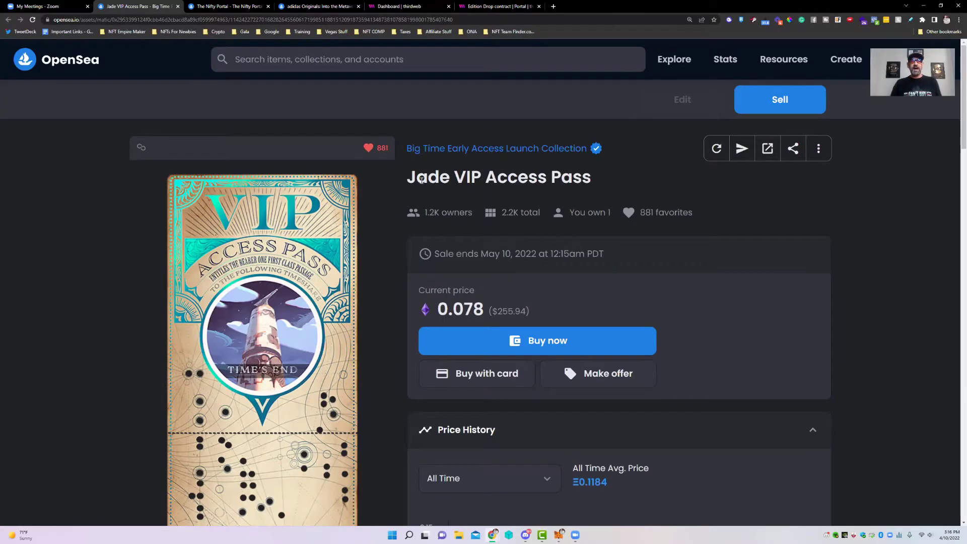
- Examine the Jade VIP Access Pass listing, enlarging its artwork and checking the token standard in its details
left_click(474, 336)
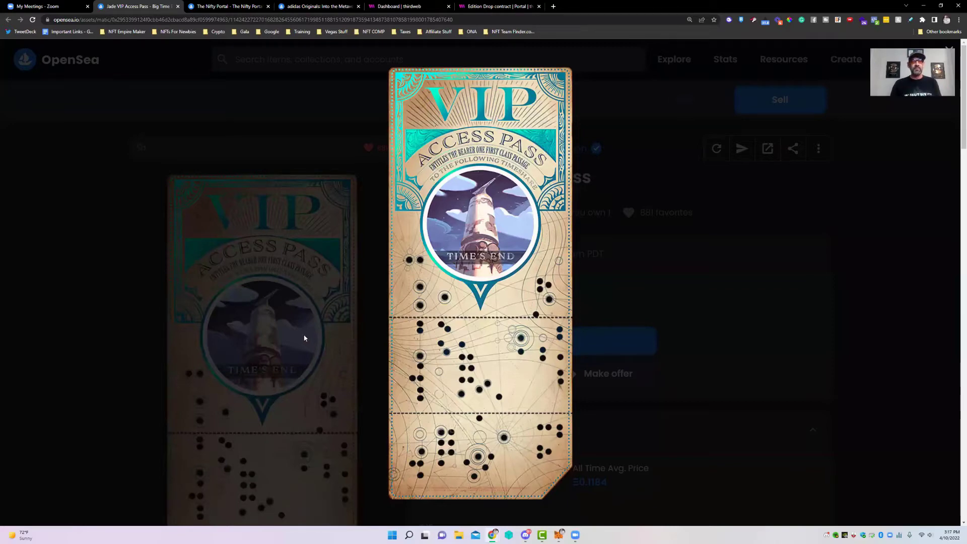
left_click(902, 117)
scroll(216, 279, "down", 10)
scroll(216, 279, "down", 4)
scroll(244, 300, "up", 4)
left_click(246, 299)
scroll(146, 283, "down", 2)
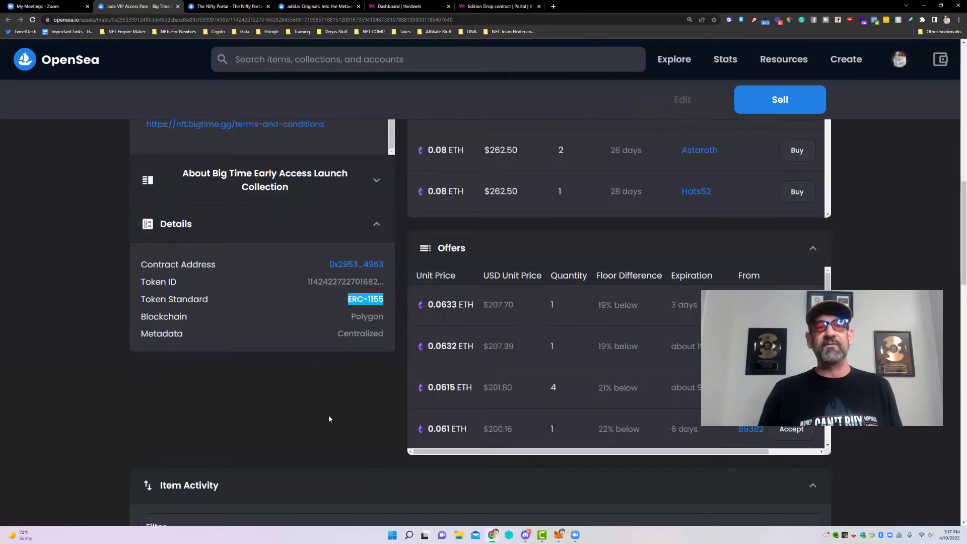
scroll(329, 415, "up", 5)
scroll(310, 393, "up", 4)
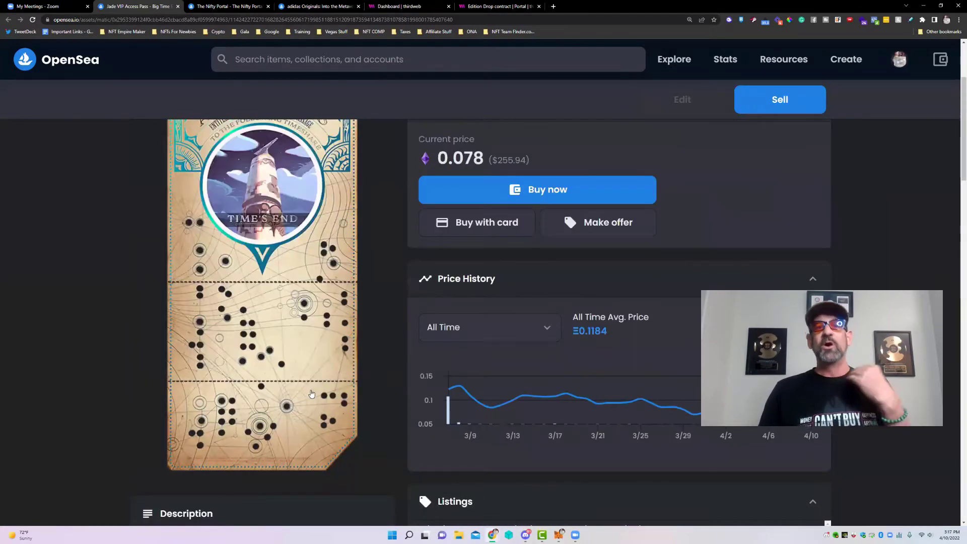
scroll(311, 394, "up", 3)
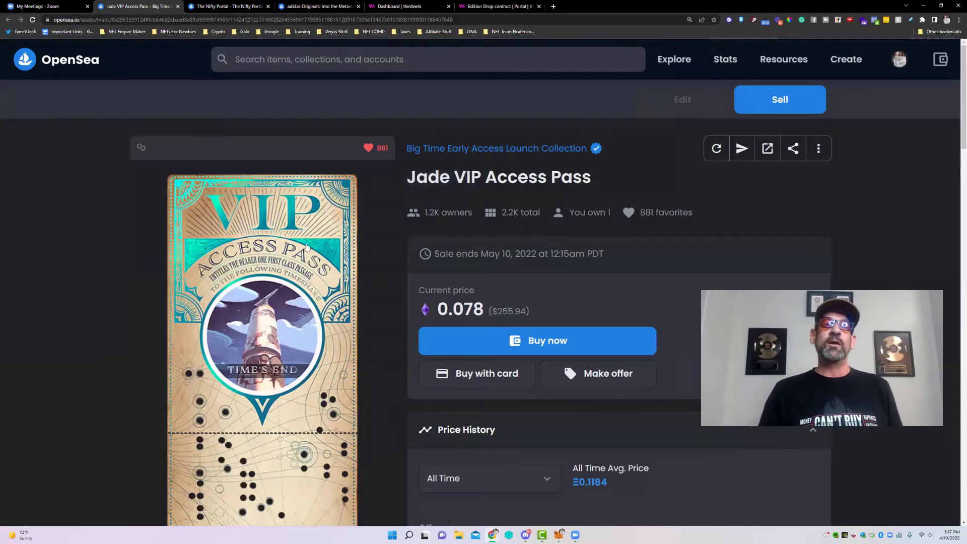
- Switch to The Nifty Portal listing and unmute its preview video
left_click(229, 6)
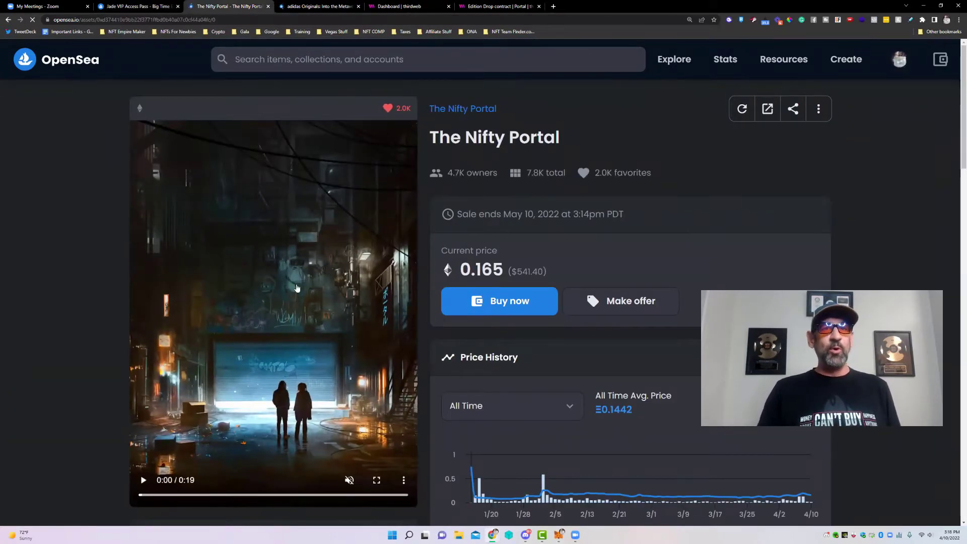
scroll(344, 282, "down", 2)
scroll(189, 466, "up", 2)
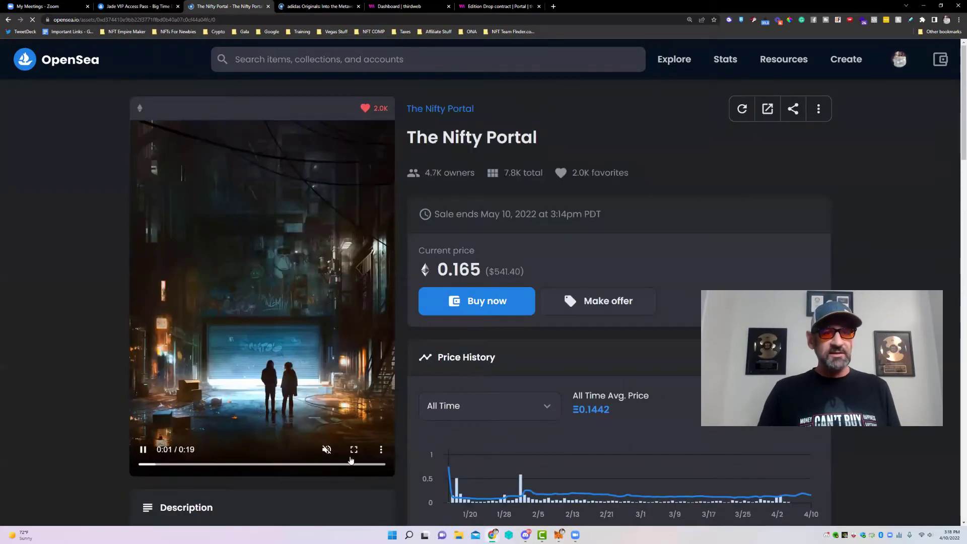
left_click(327, 450)
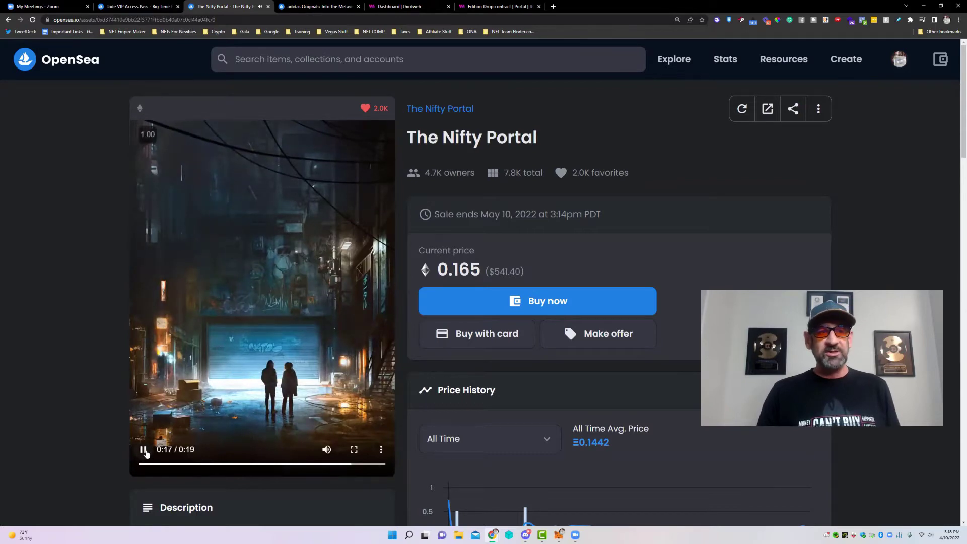
- Review The Nifty Portal's properties, expand its details to check the token standard, and check the owner and total item counts
scroll(297, 462, "down", 8)
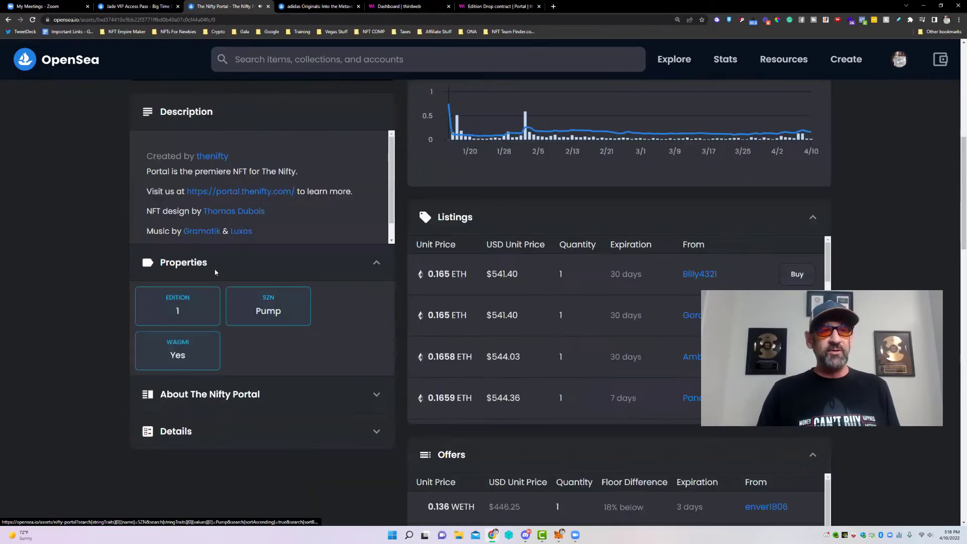
scroll(294, 261, "down", 4)
scroll(168, 273, "up", 4)
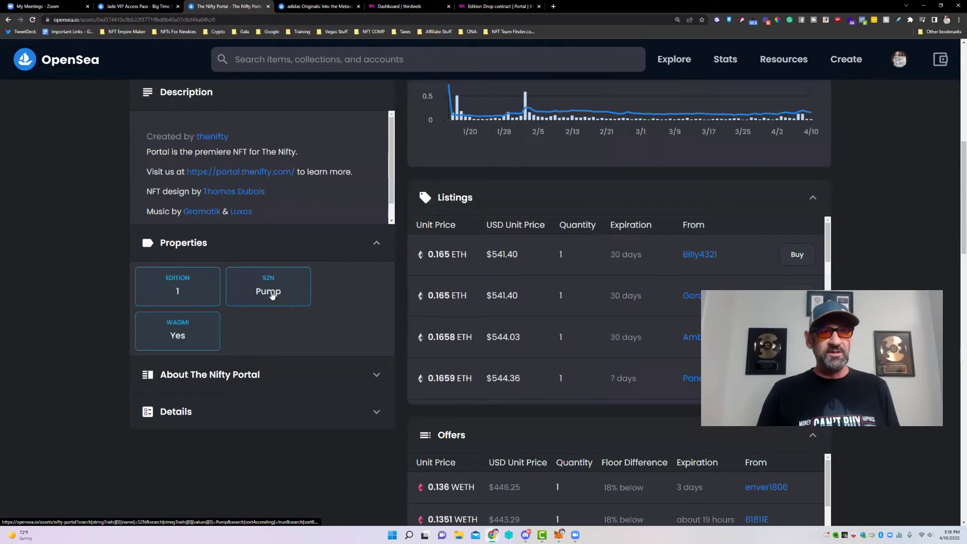
left_click(358, 412)
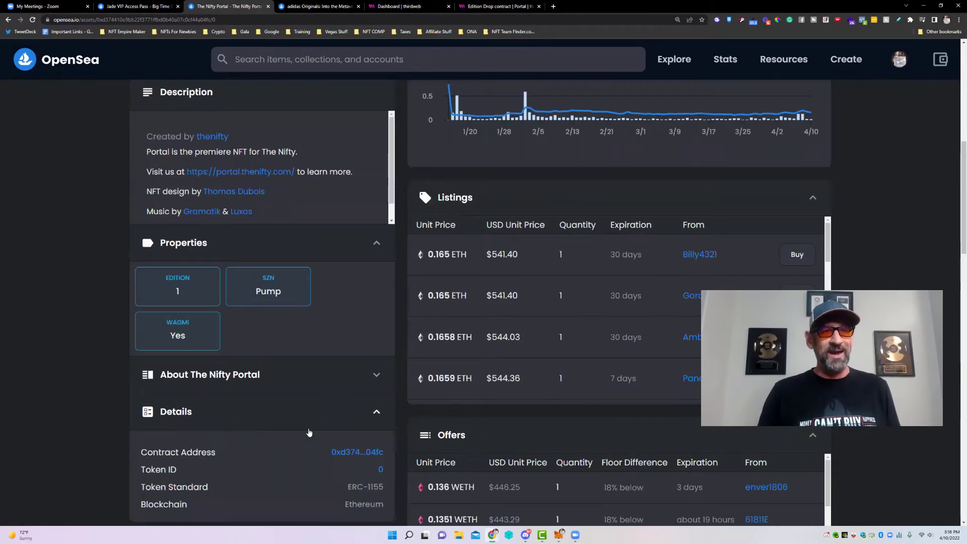
scroll(318, 413, "down", 3)
scroll(353, 383, "up", 5)
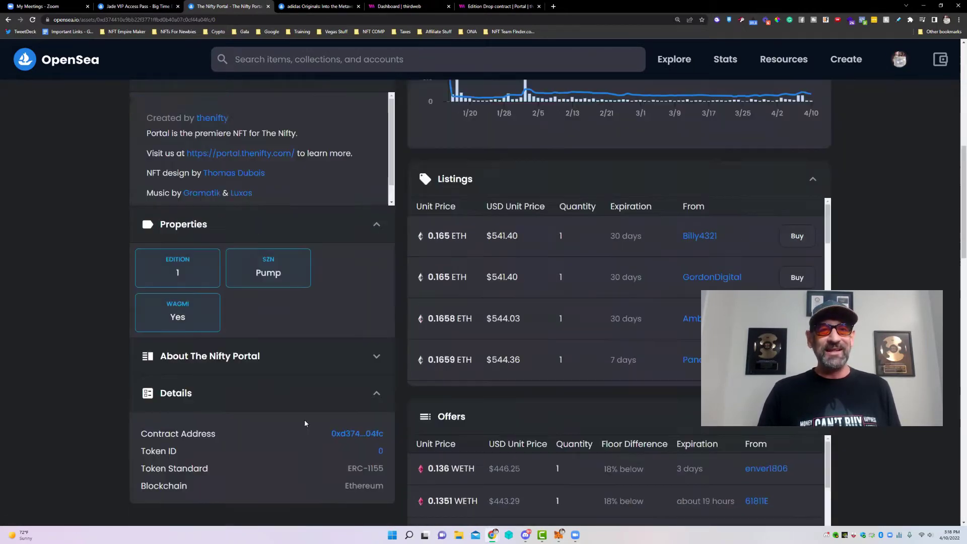
scroll(365, 356, "up", 5)
mouse_move(423, 183)
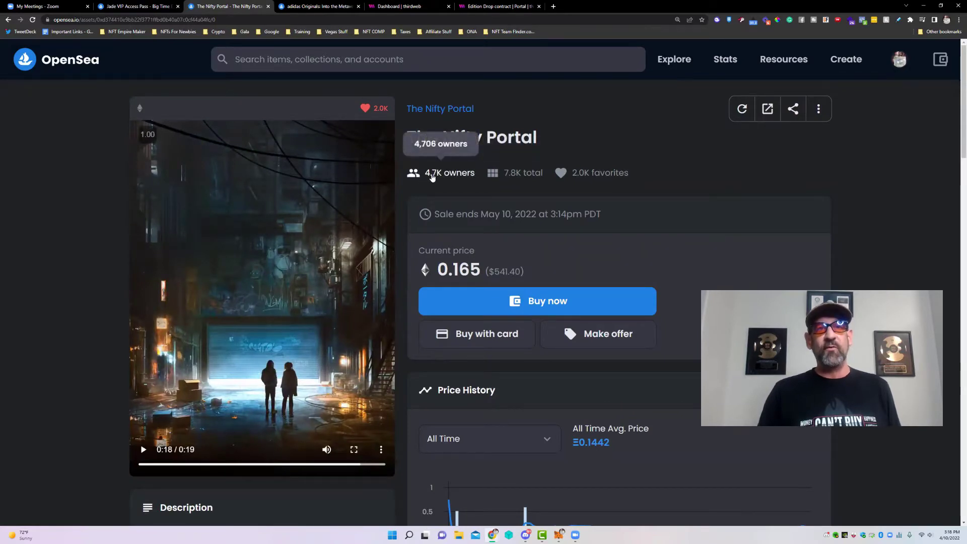
mouse_move(508, 176)
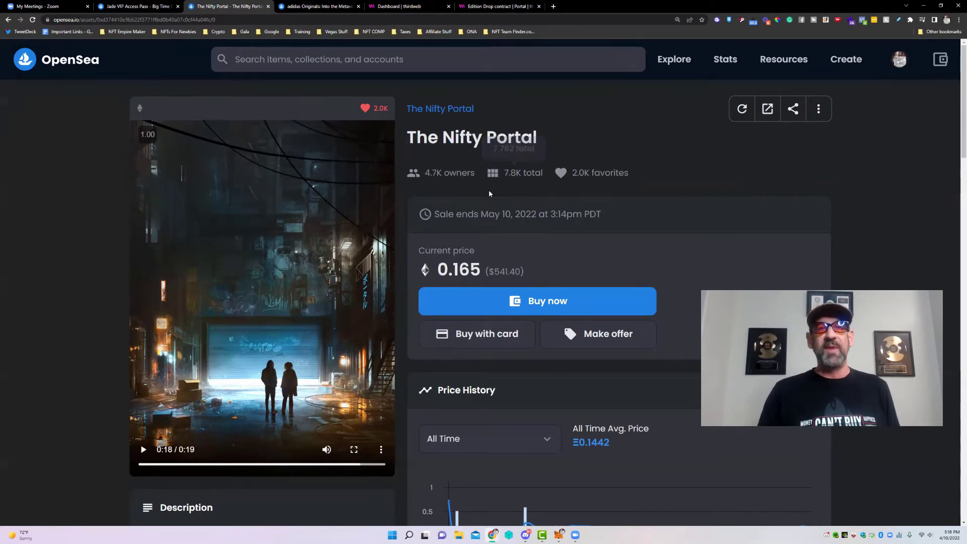
- Switch to the adidas Originals: Into the Metaverse (Phase 1) listing and check its properties and token details
left_click(317, 6)
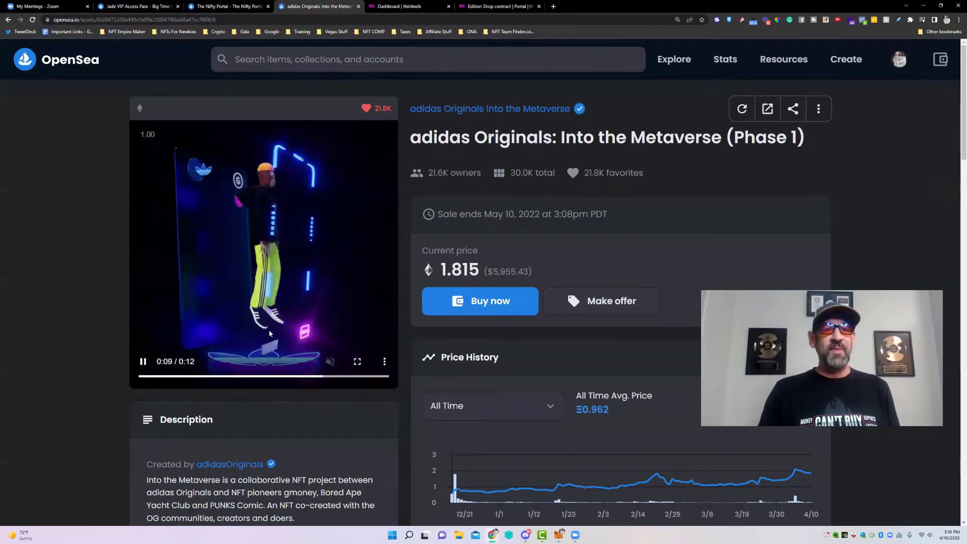
scroll(263, 280, "down", 8)
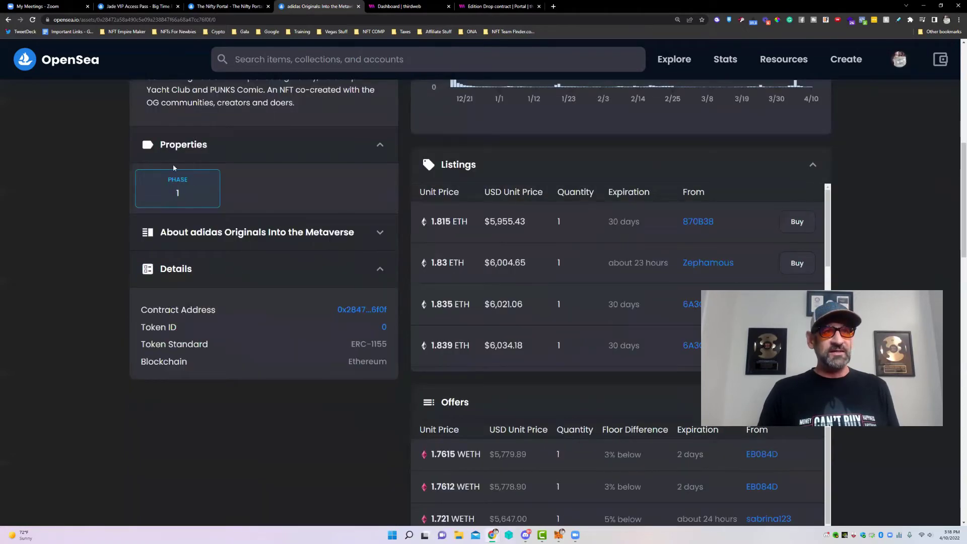
left_click_drag(345, 338, 331, 405)
scroll(356, 388, "up", 4)
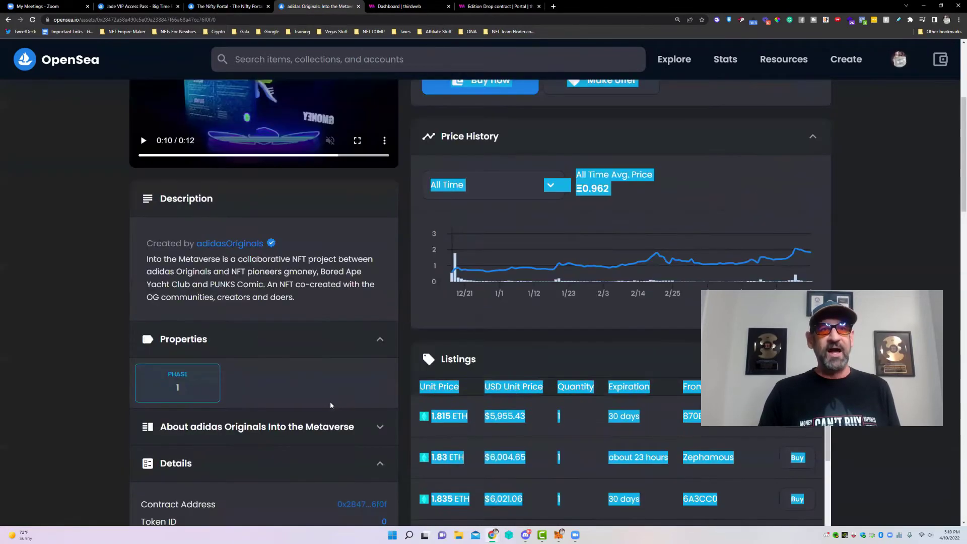
scroll(186, 219, "up", 4)
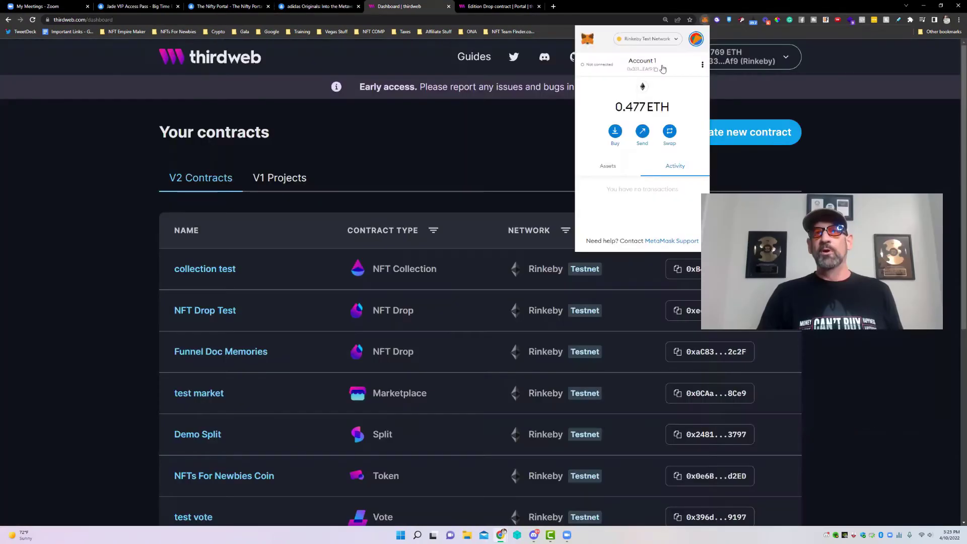
- Check the available networks in the MetaMask wallet and close the wallet
left_click(647, 38)
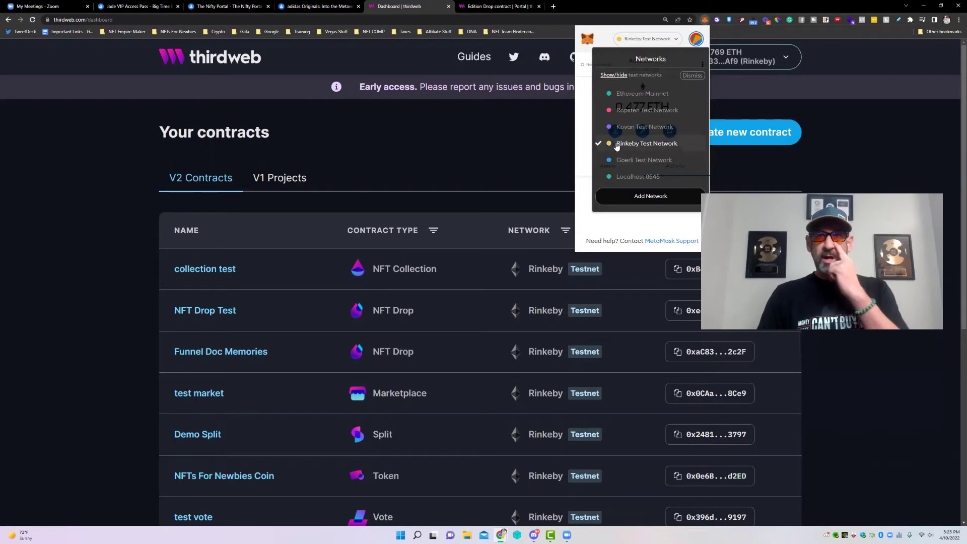
left_click(637, 125)
left_click(443, 147)
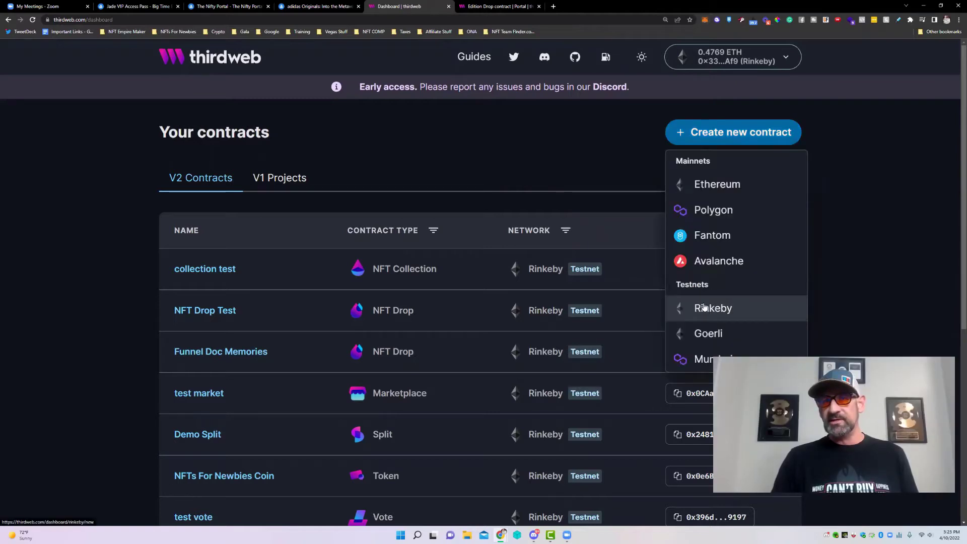
- Start a new contract on the Rinkeby testnet, choosing to release a drop of type Edition Drop
left_click(710, 309)
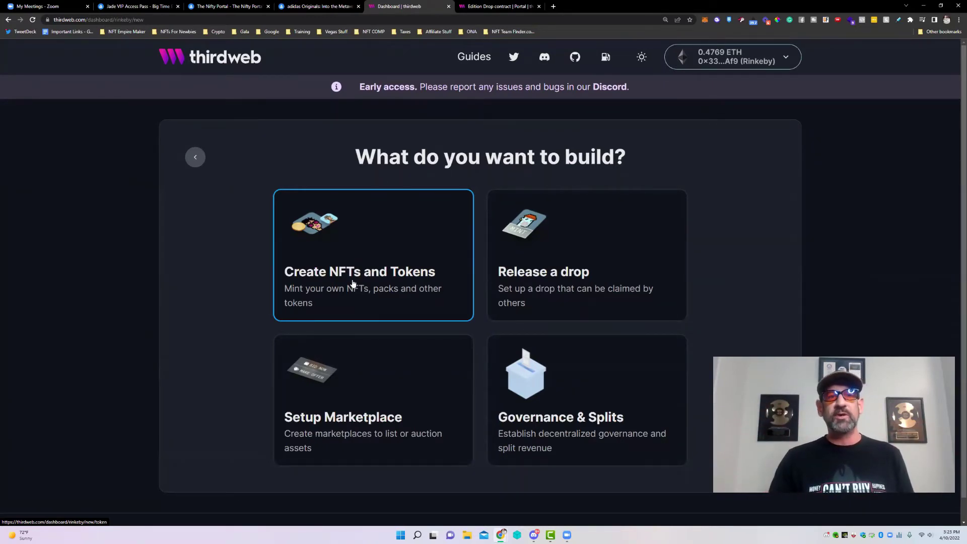
left_click(524, 274)
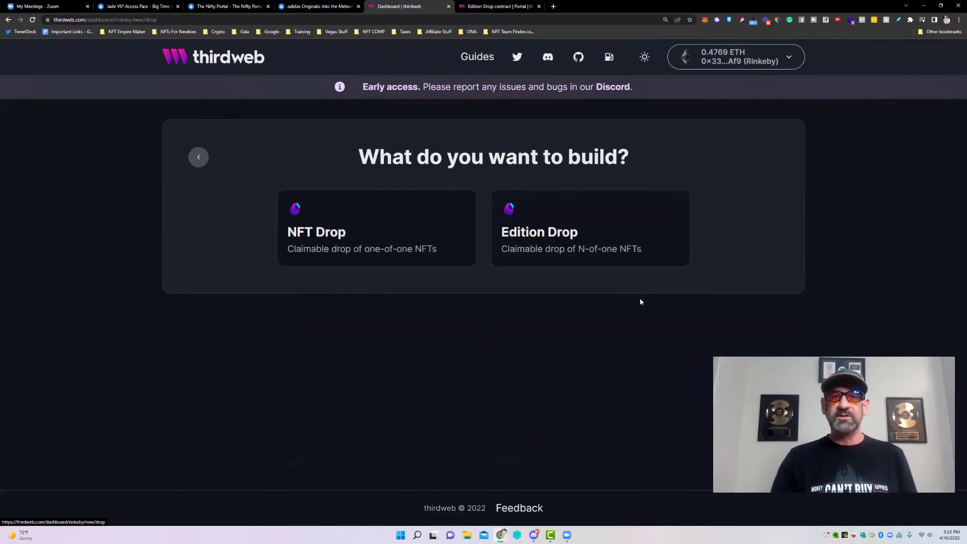
left_click(574, 249)
scroll(335, 340, "down", 3)
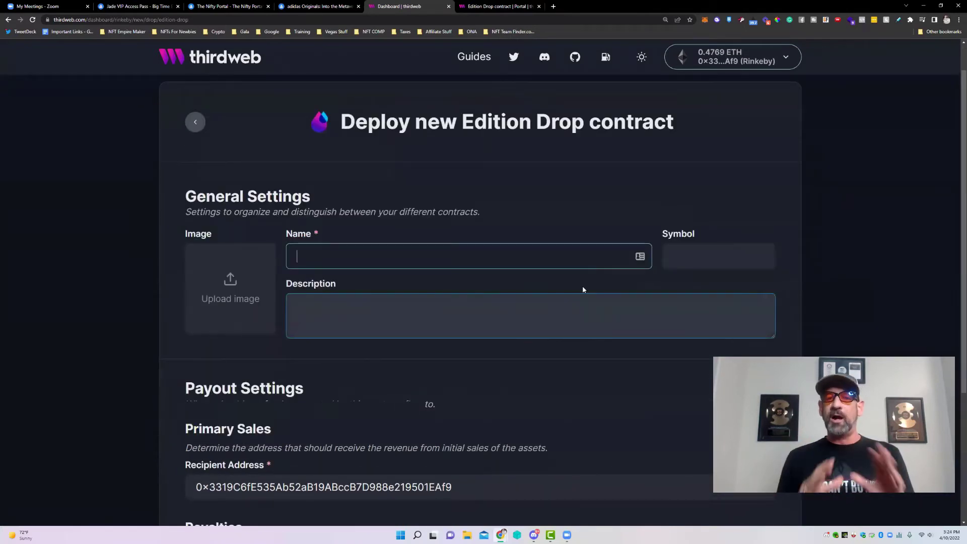
- Upload the image of a dark diamond above glowing hands and name the contract "NFT Empire Maker"
left_click(282, 253)
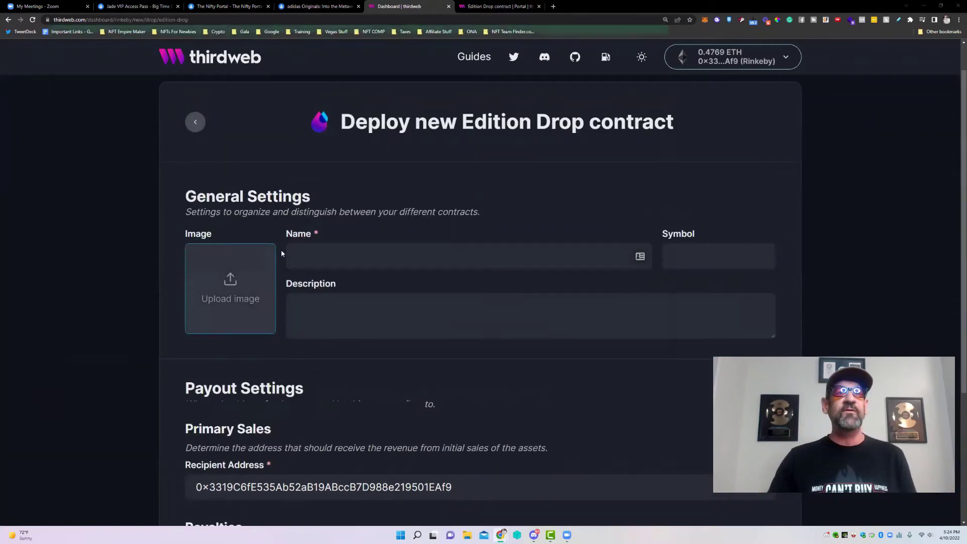
double_click(129, 76)
left_click(345, 262)
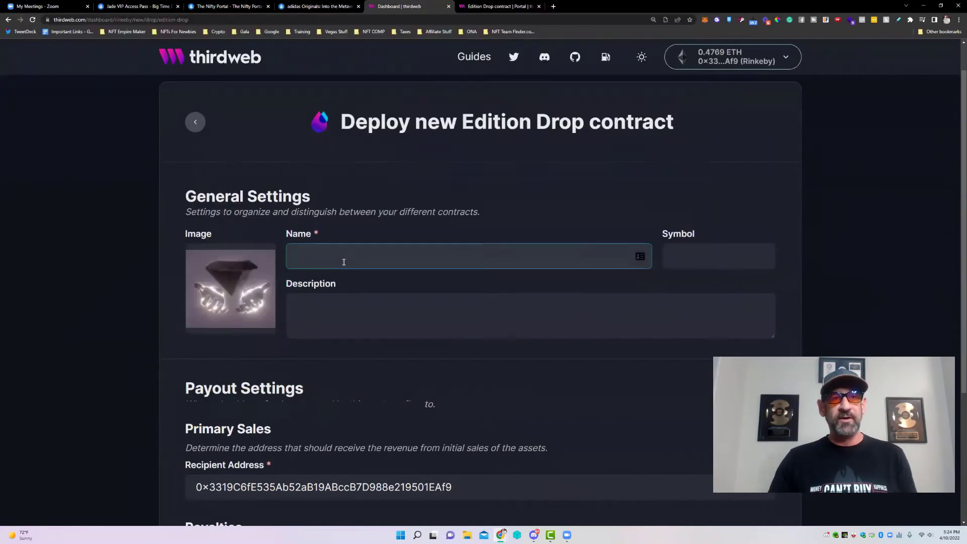
type("NFT ")
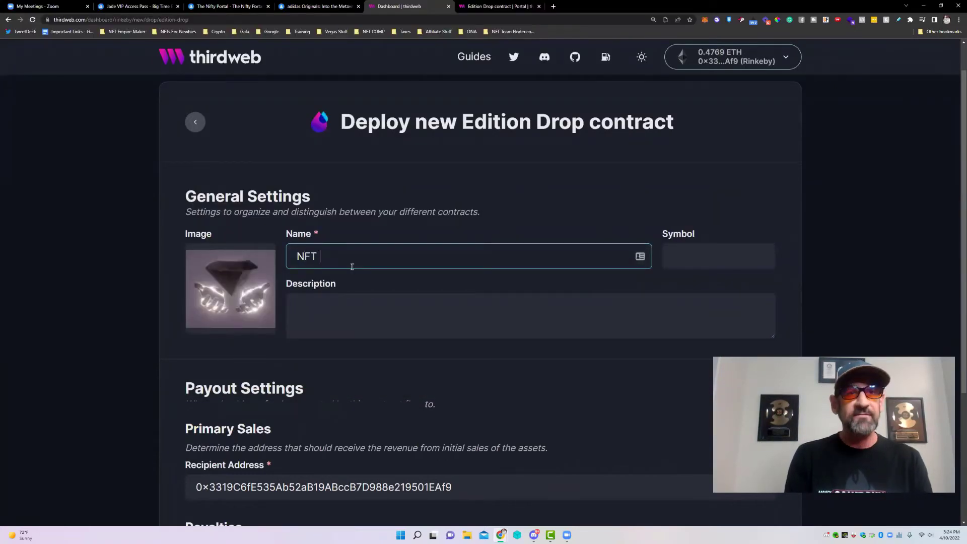
type("Empire Maker")
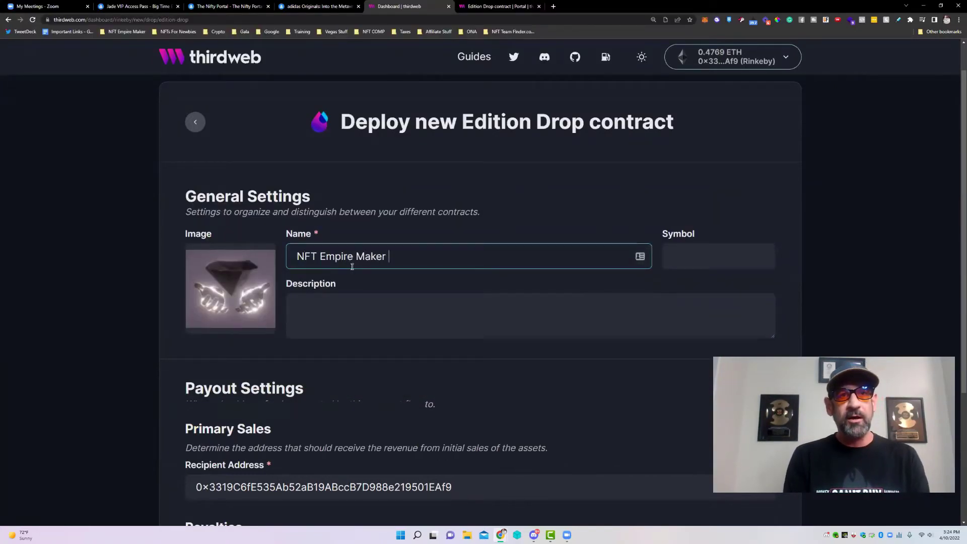
- Set the royalty percentage in the payout settings to 7.5%
left_click(407, 332)
scroll(407, 331, "down", 4)
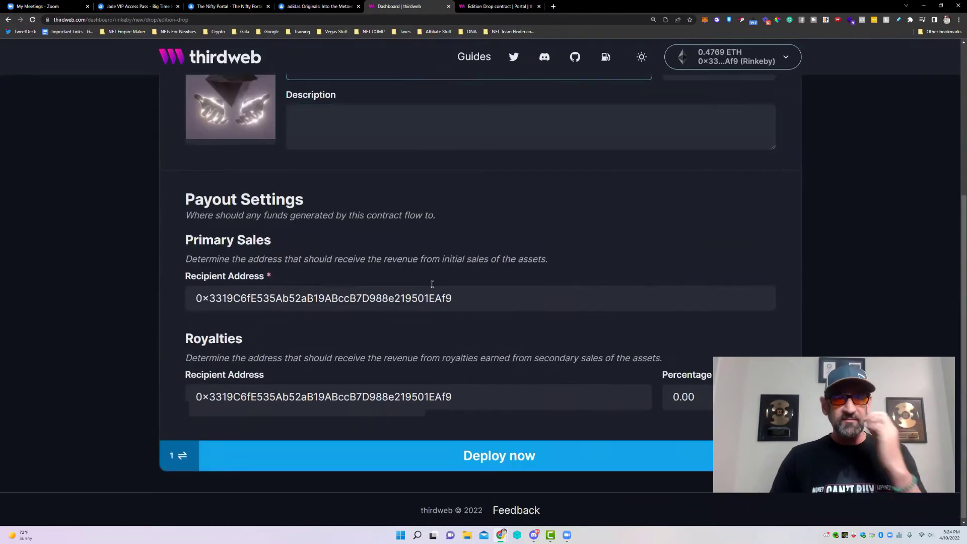
scroll(408, 138, "up", 2)
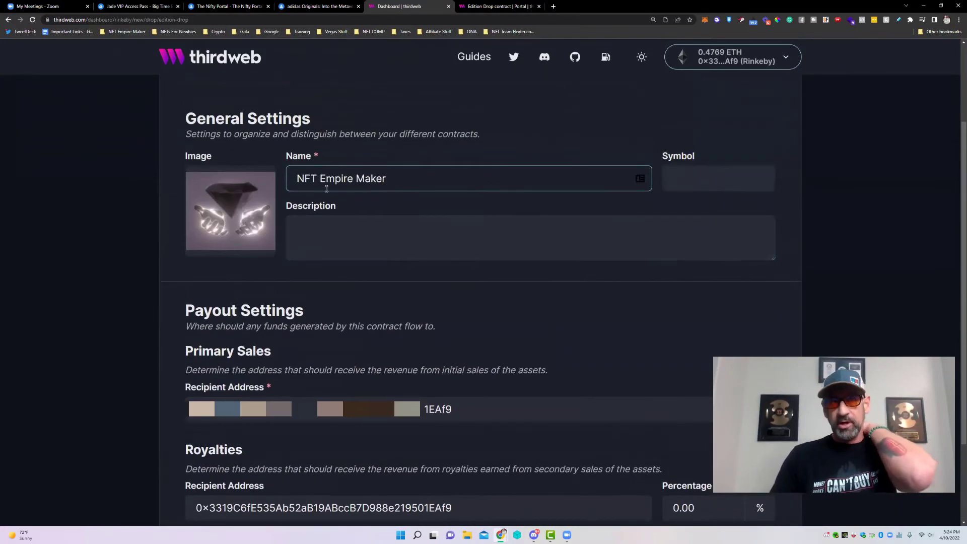
scroll(350, 206, "down", 1)
scroll(349, 205, "down", 3)
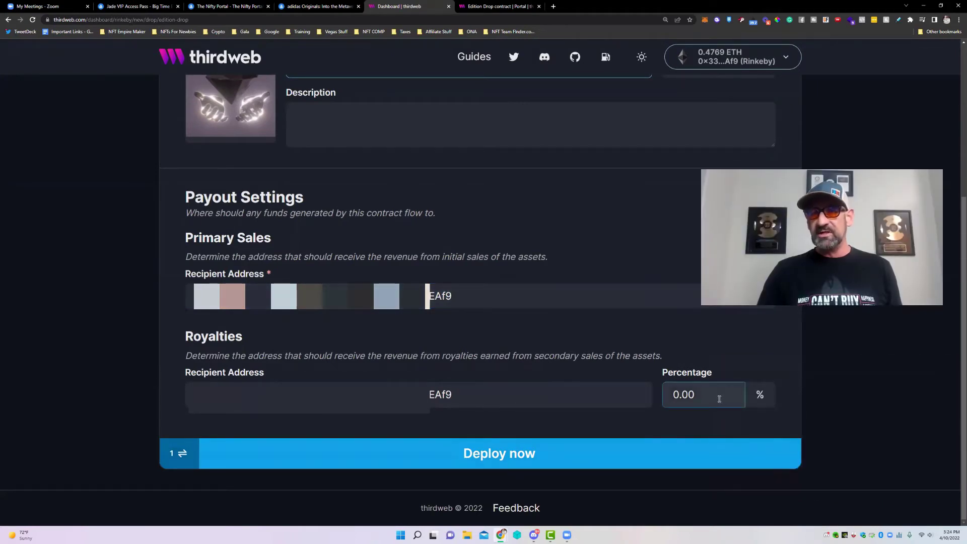
left_click(673, 396)
type("7.5")
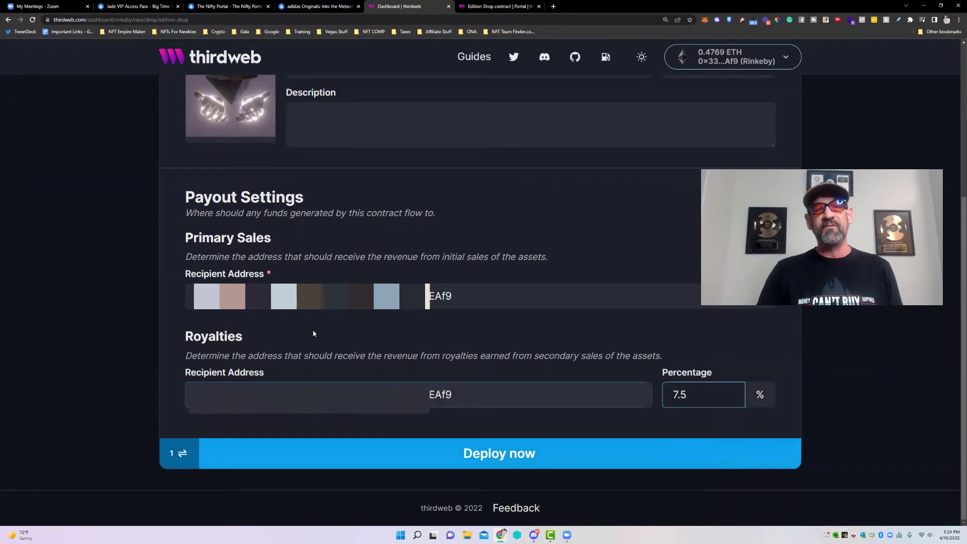
- Deploy the Edition Drop contract and confirm its transaction in MetaMask
left_click_drag(466, 296, 156, 299)
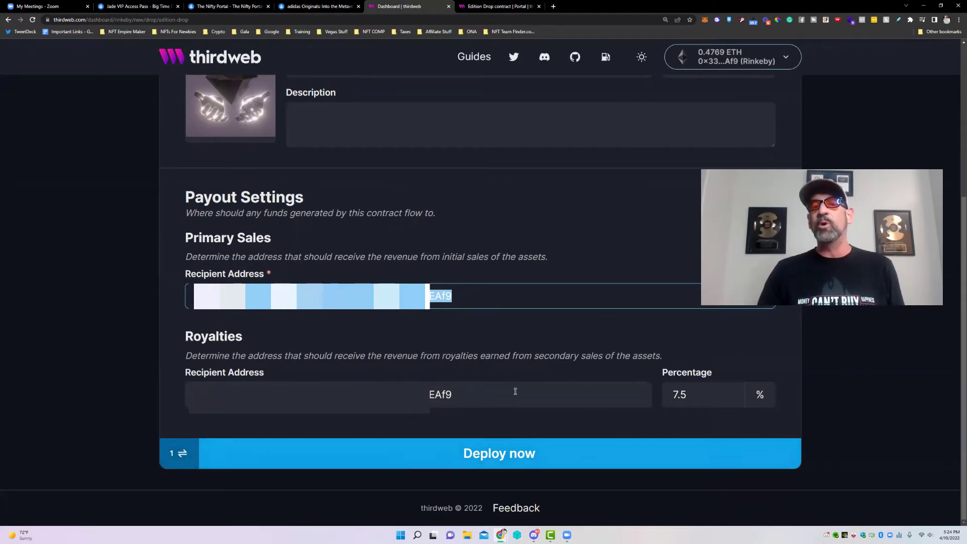
left_click(548, 456)
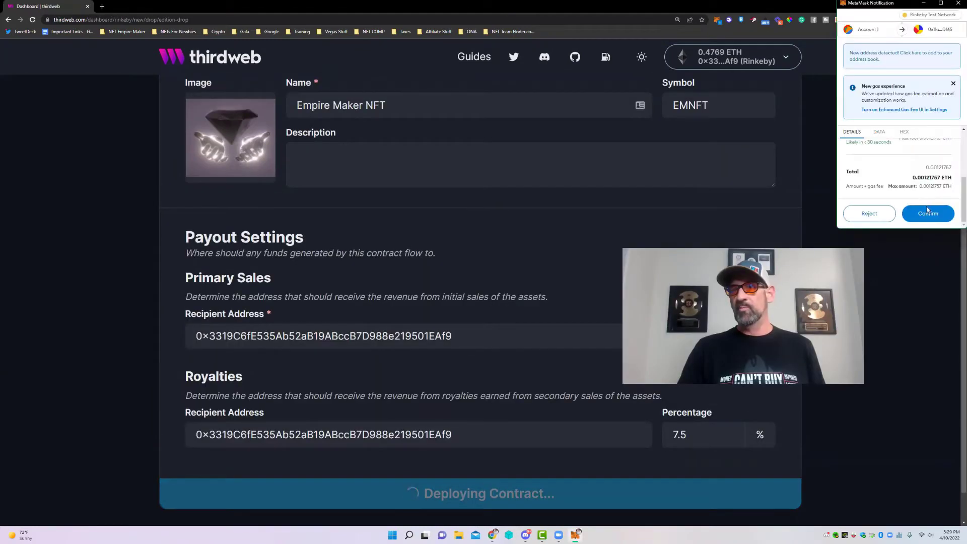
left_click(925, 215)
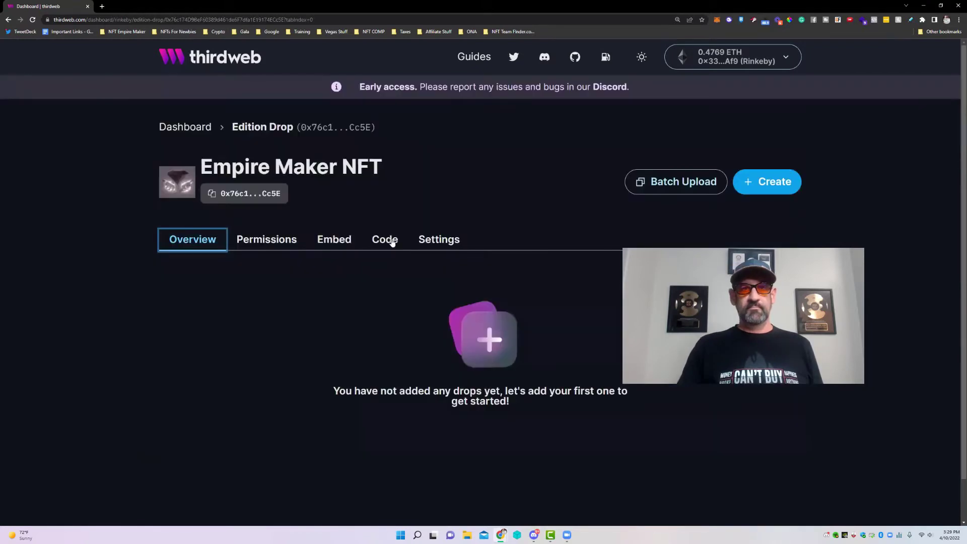
- Look through the Code and Settings sections of the Empire Maker NFT contract and return to its overview
left_click(388, 242)
left_click(434, 245)
left_click(193, 239)
scroll(527, 237, "down", 1)
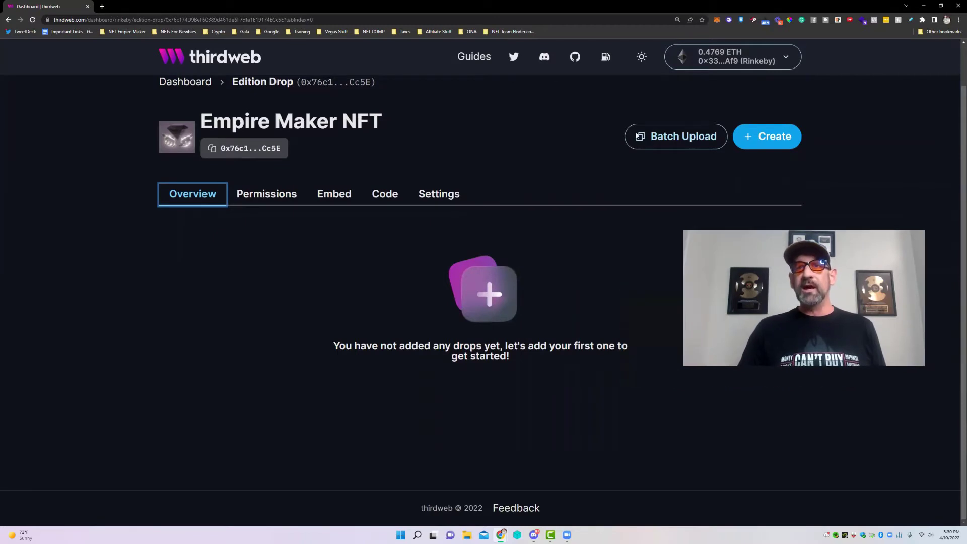
- Start a new edition drop named "Empire Maker NFT" and upload the image of the dark diamond above glowing hands as its media
left_click(788, 147)
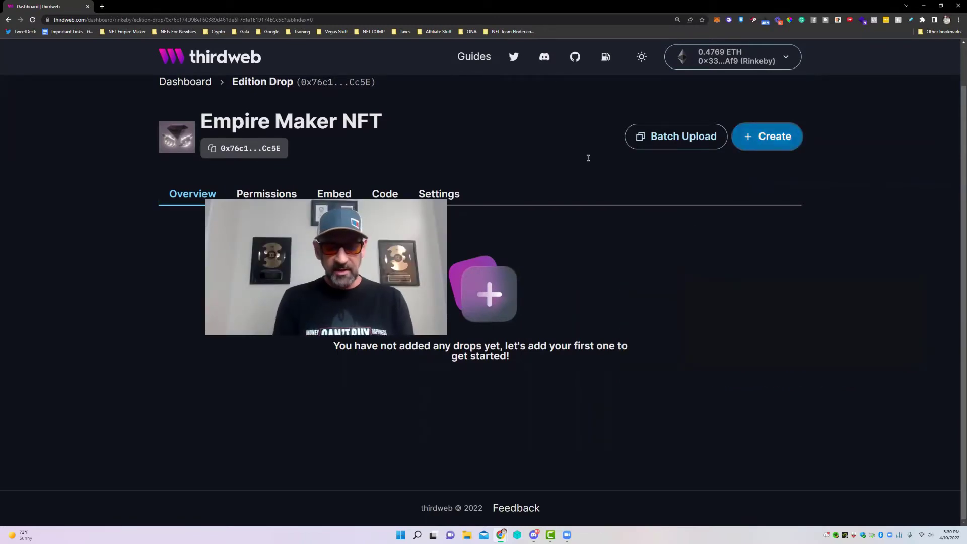
type("E")
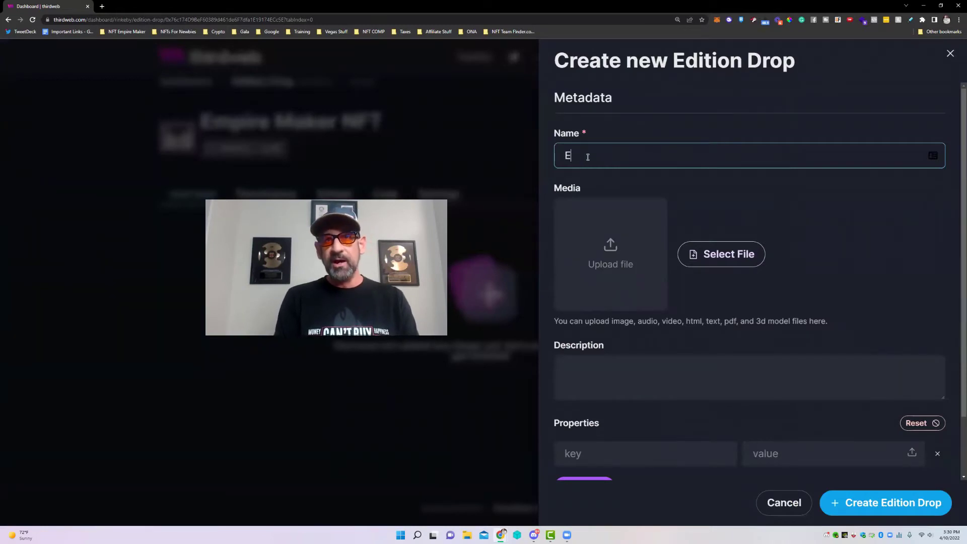
type("mpire Maker NFT")
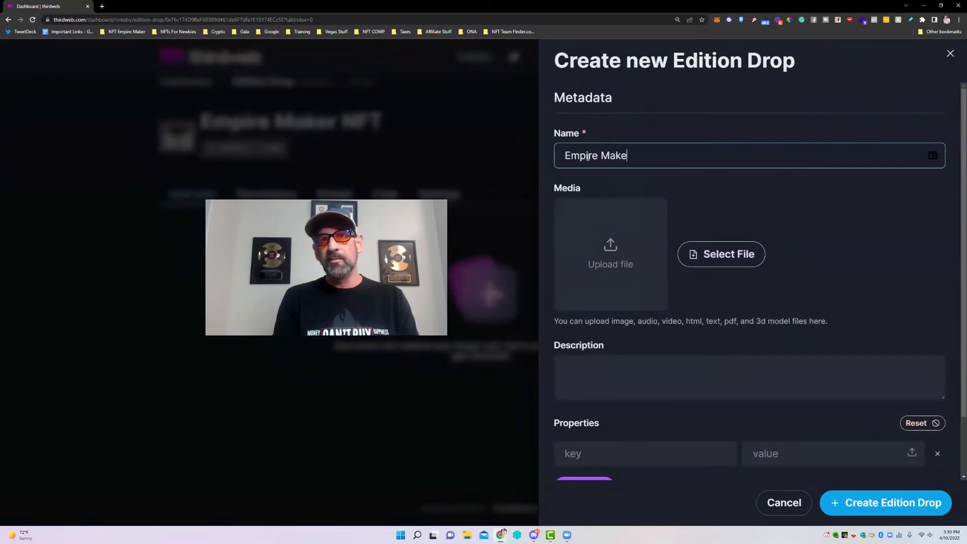
left_click(610, 254)
left_click(111, 77)
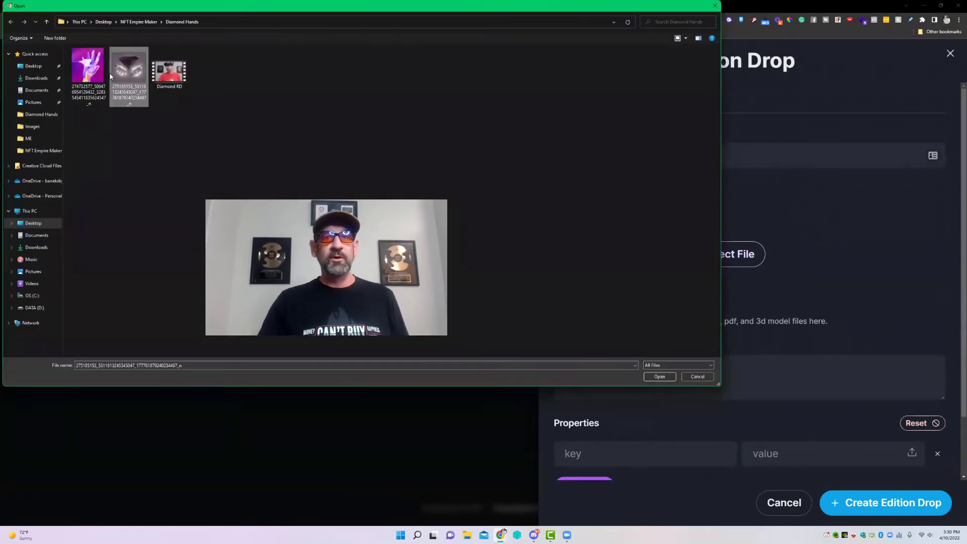
double_click(111, 77)
- Add a property to the drop with the key "Line" and the value "Genesis"
scroll(731, 312, "down", 3)
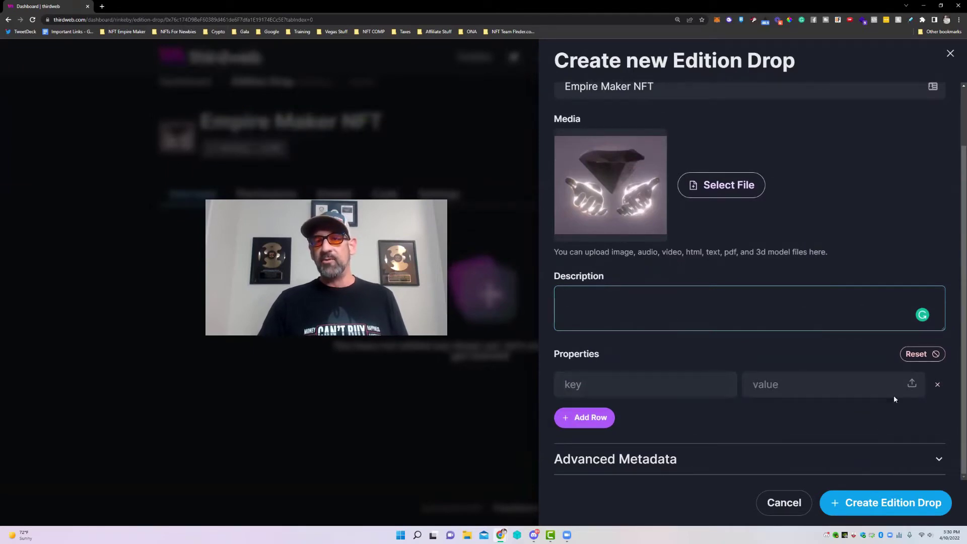
left_click(609, 388)
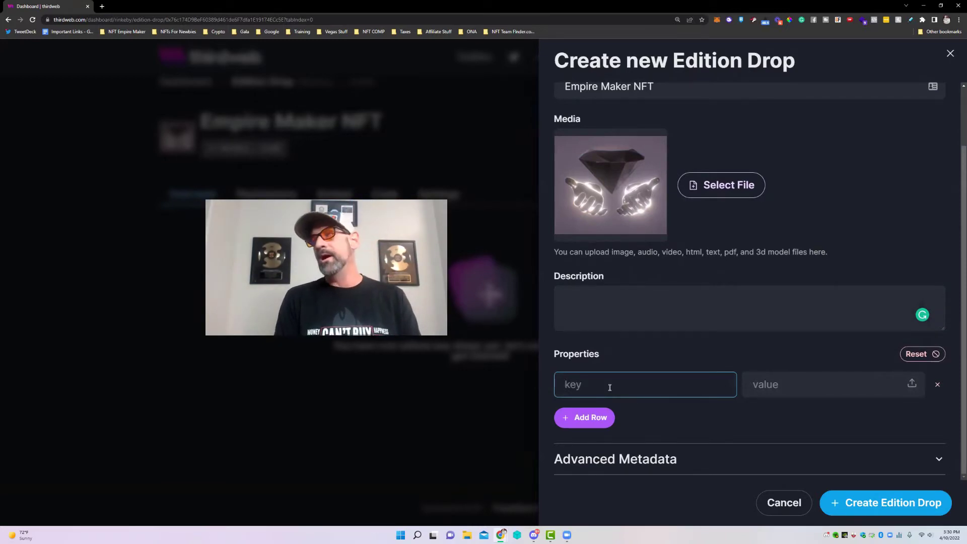
left_click(745, 383)
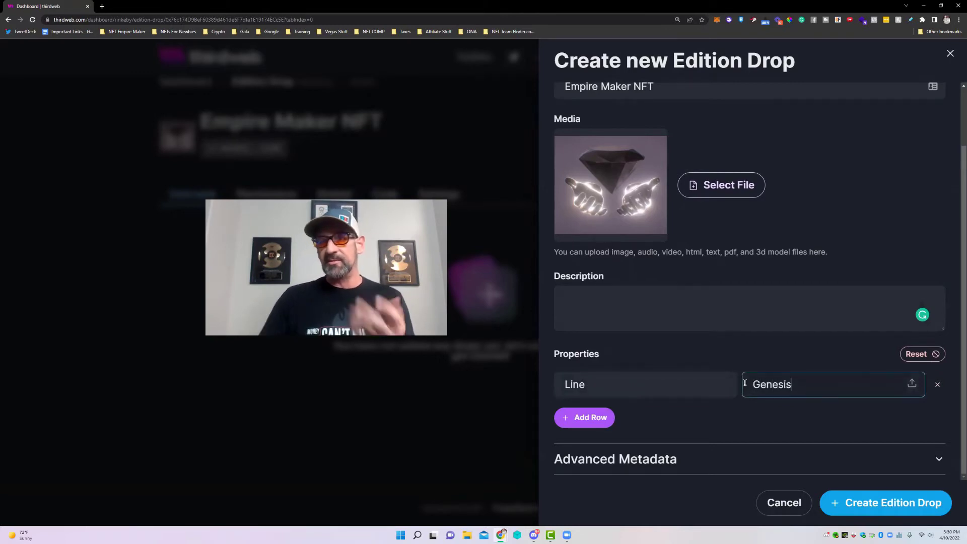
- Review the advanced metadata options for background color and external URL, leave both empty, and create the edition drop
left_click(691, 466)
scroll(658, 376, "down", 3)
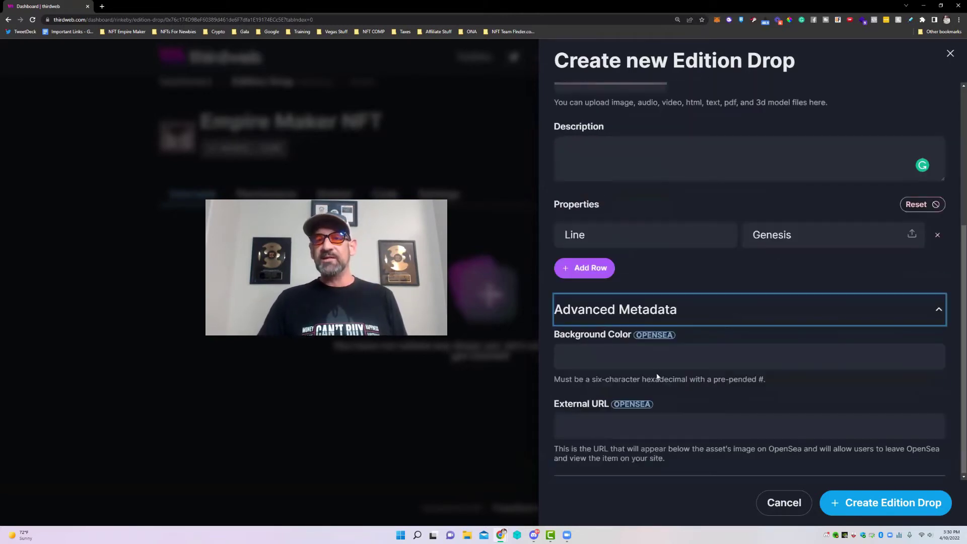
left_click(680, 362)
left_click(578, 432)
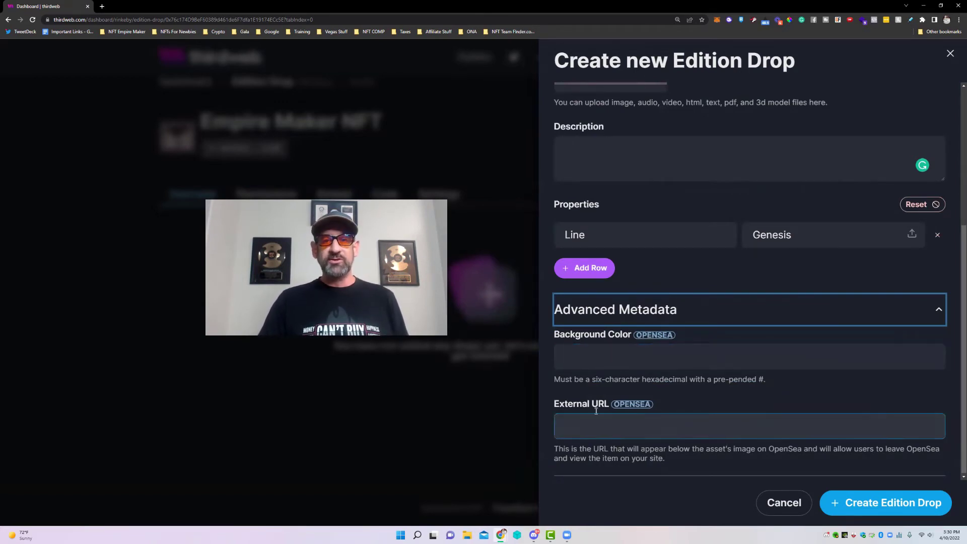
left_click(630, 468)
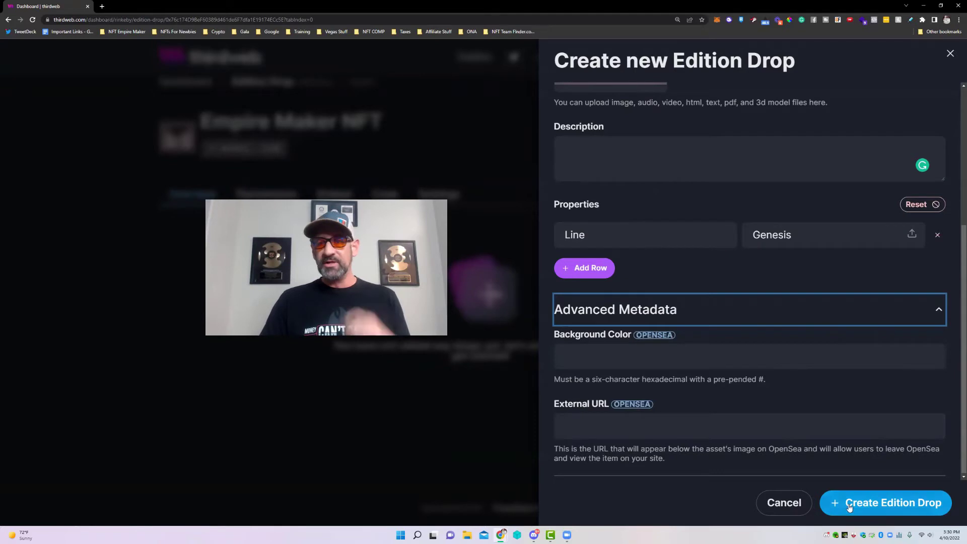
left_click(864, 513)
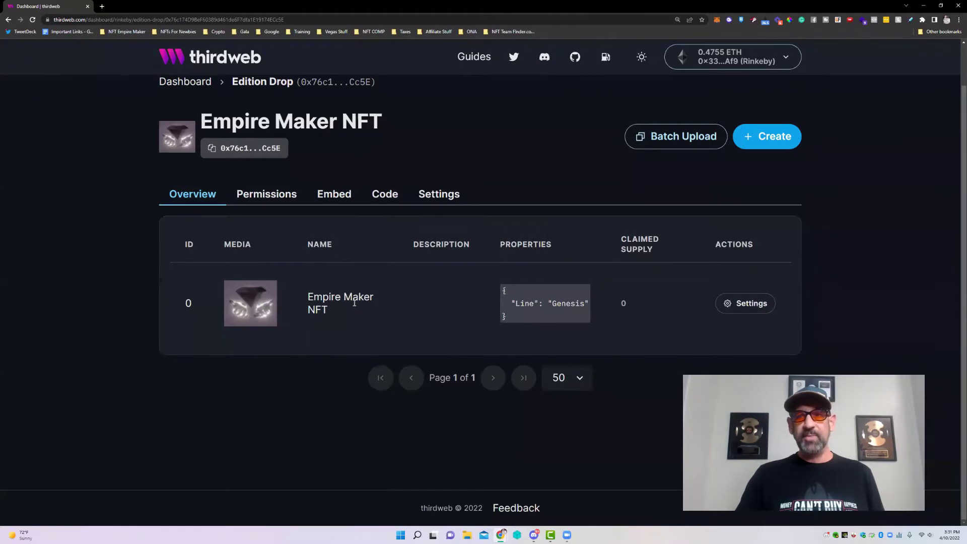
- Check the new drop's properties and claimed supply, open its settings, and add a first claim phase
left_click_drag(502, 303, 589, 304)
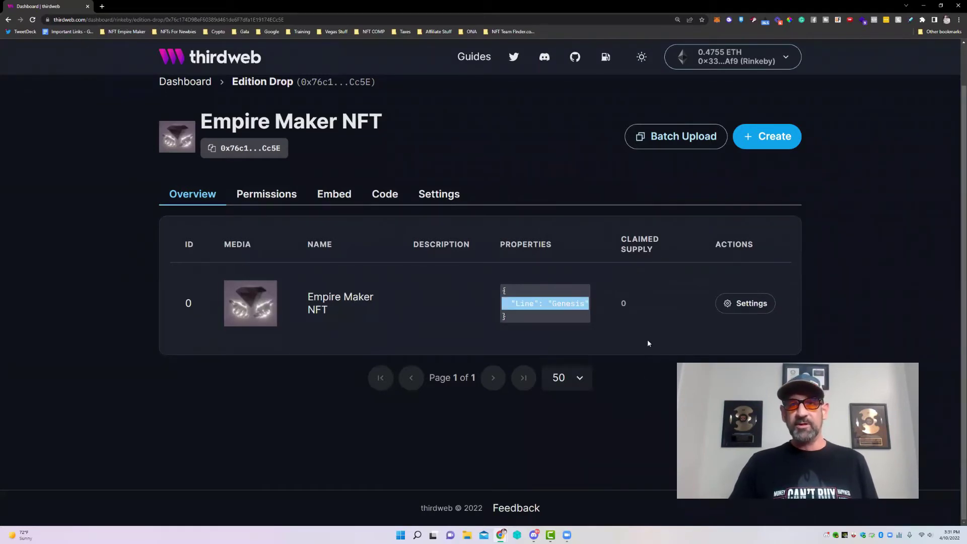
double_click(624, 303)
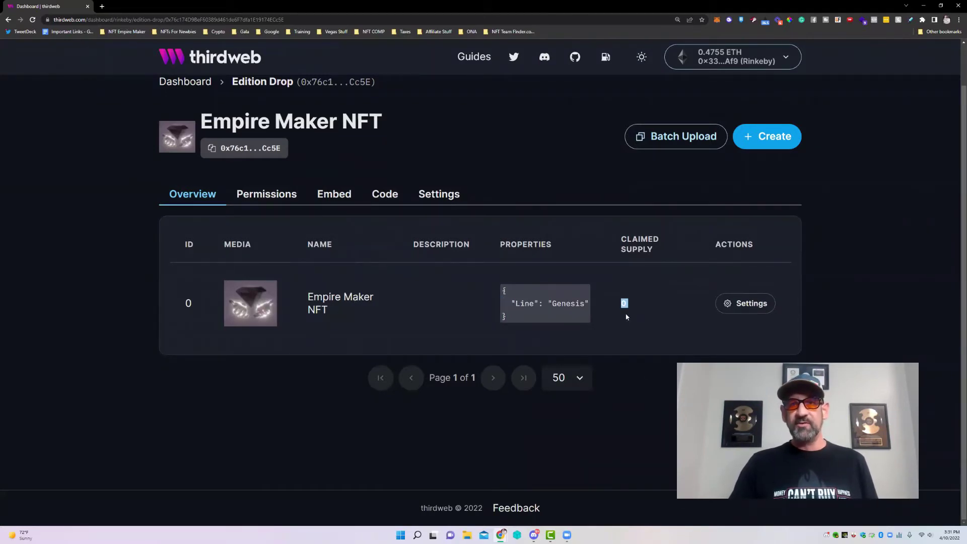
left_click(751, 304)
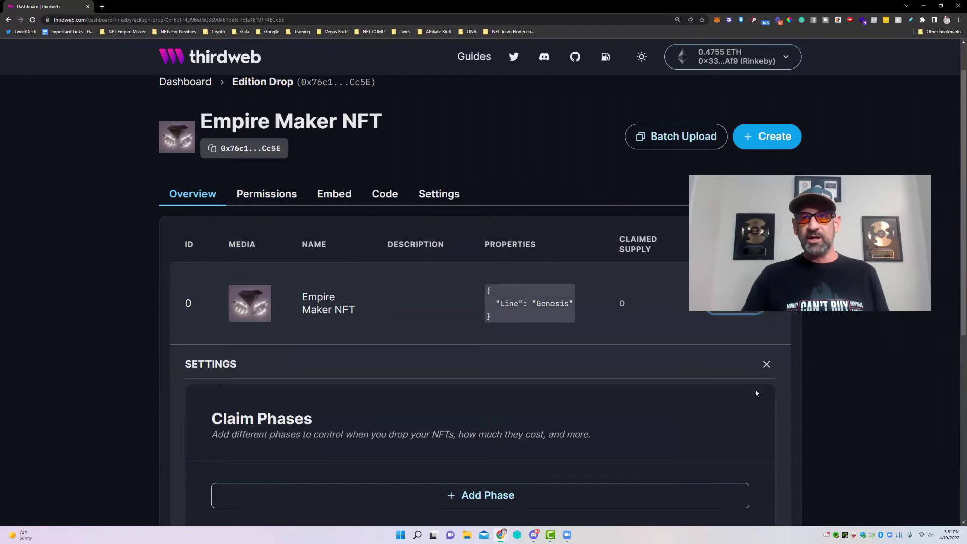
scroll(525, 245, "down", 5)
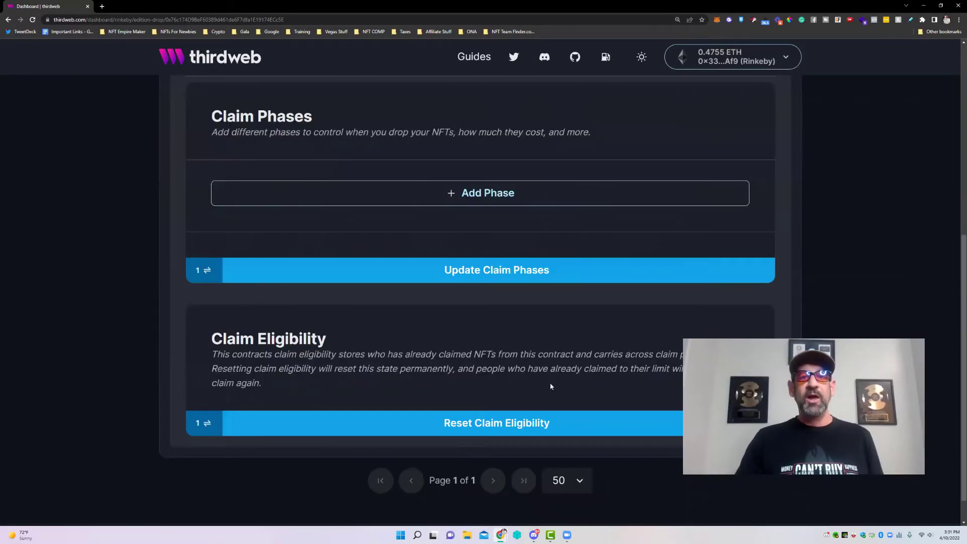
scroll(554, 413, "up", 1)
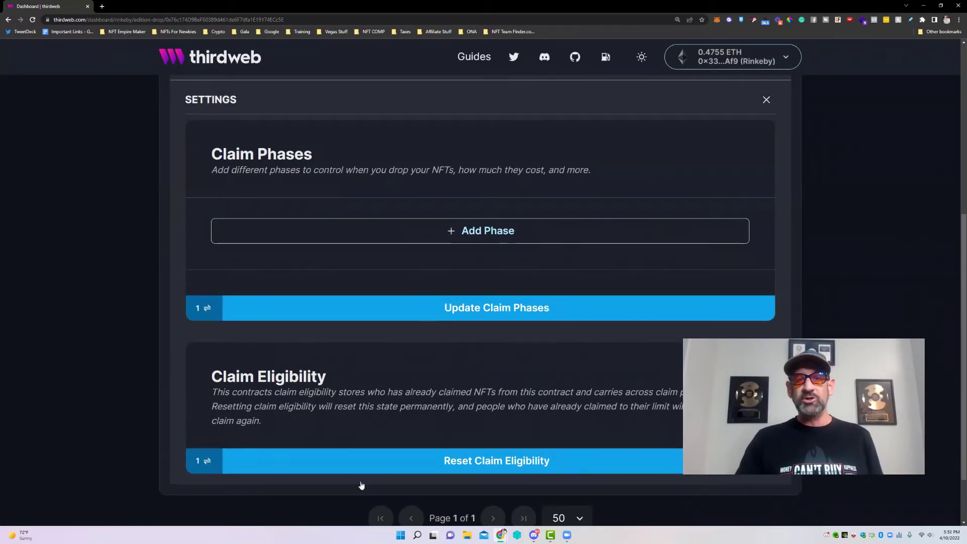
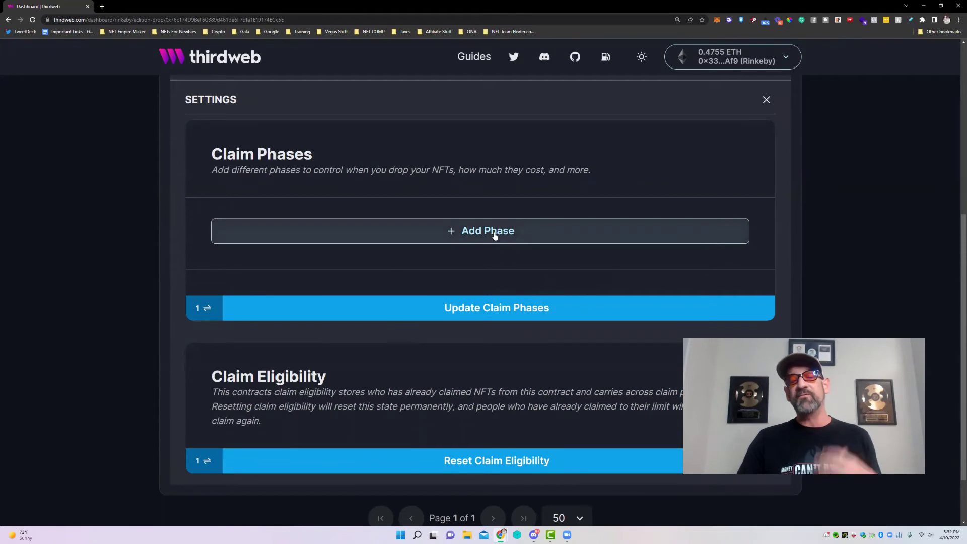
left_click(495, 235)
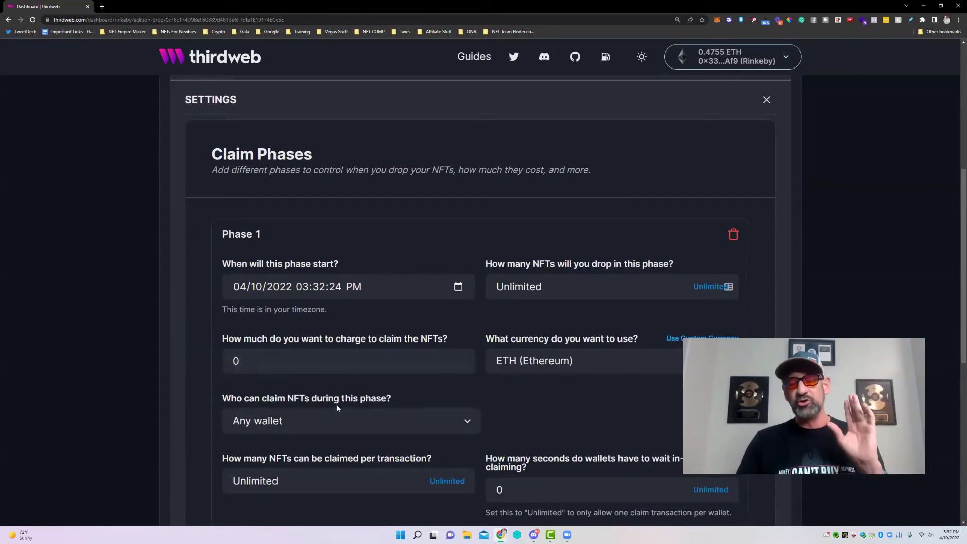
- Set Phase 1 to drop 50 NFTs at a claim price of 0.05, keeping ETH (Ethereum) as the currency
left_click(274, 371)
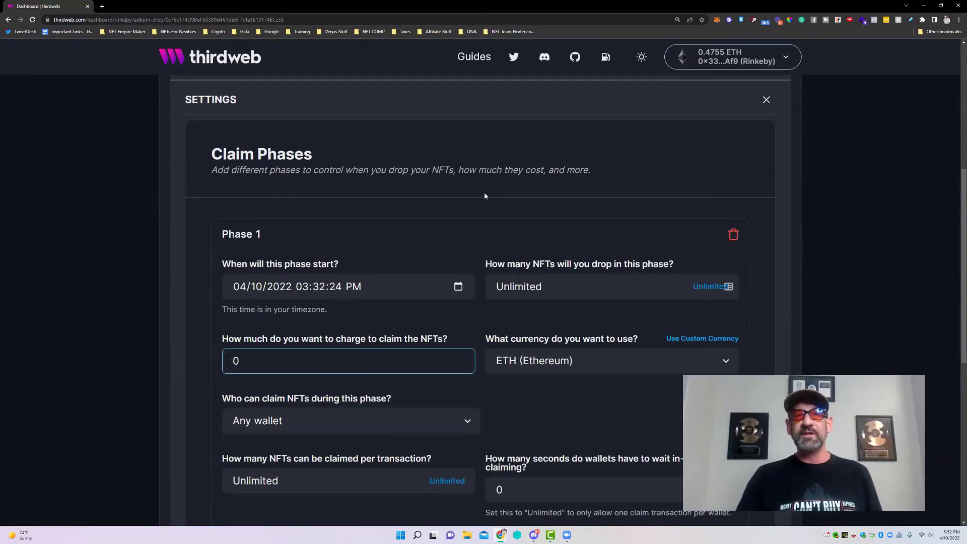
scroll(485, 196, "down", 1)
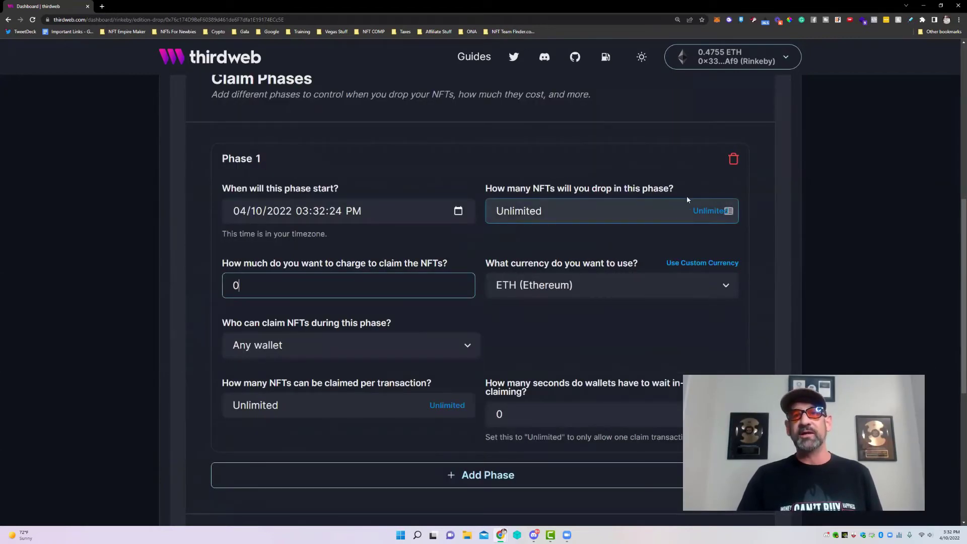
left_click(602, 207)
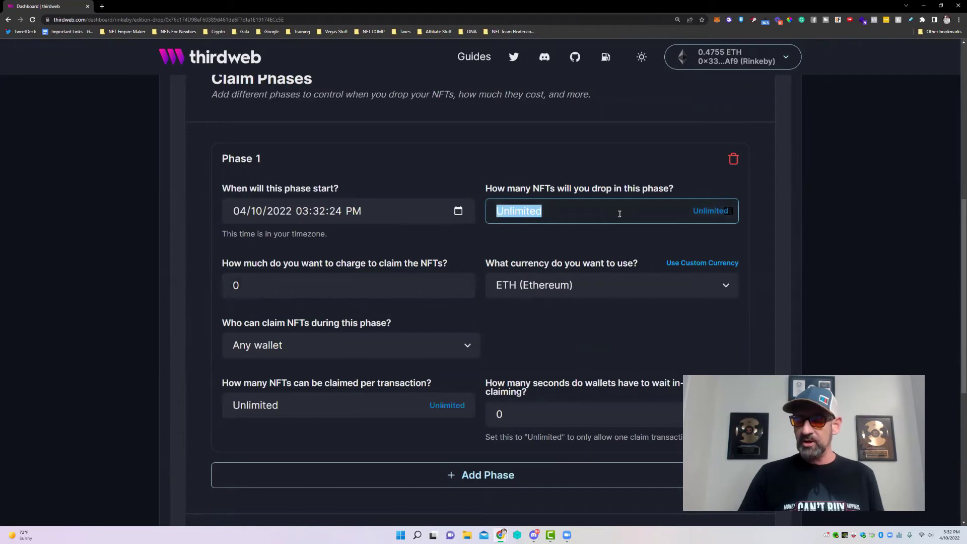
type("50")
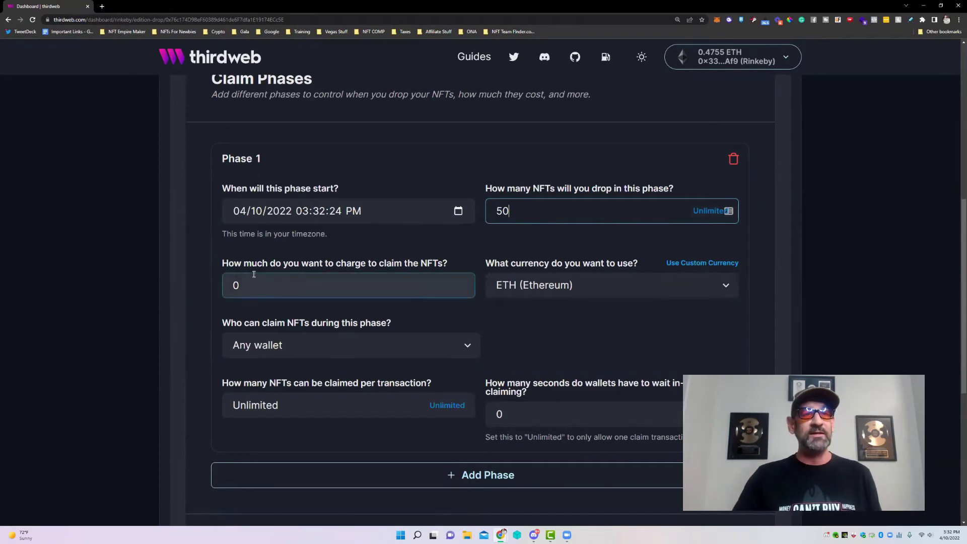
left_click(229, 285)
type(".05")
scroll(545, 320, "down", 1)
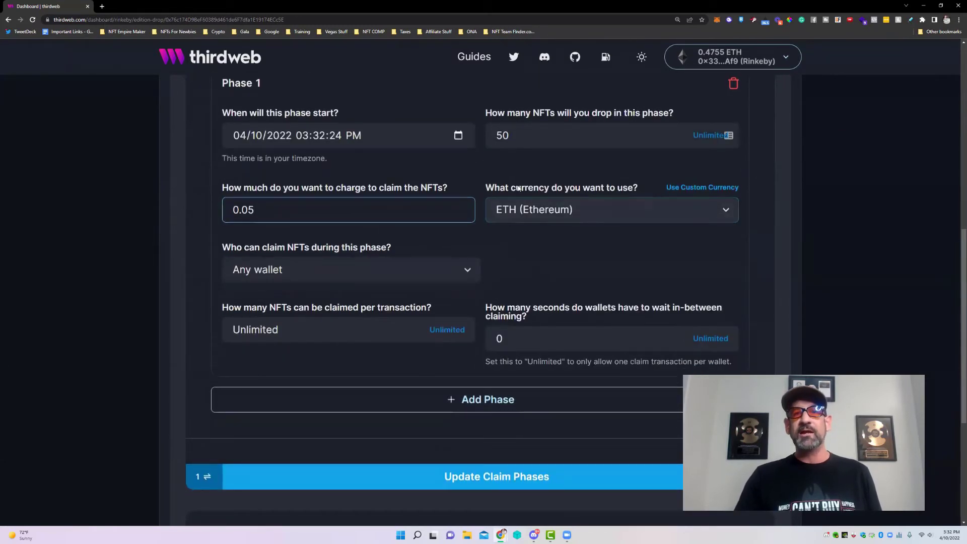
left_click(597, 216)
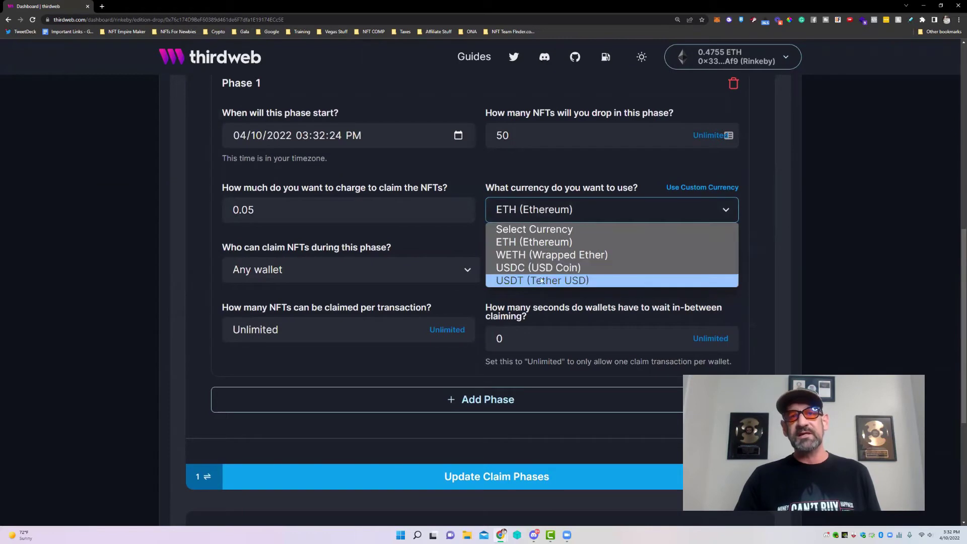
left_click(527, 214)
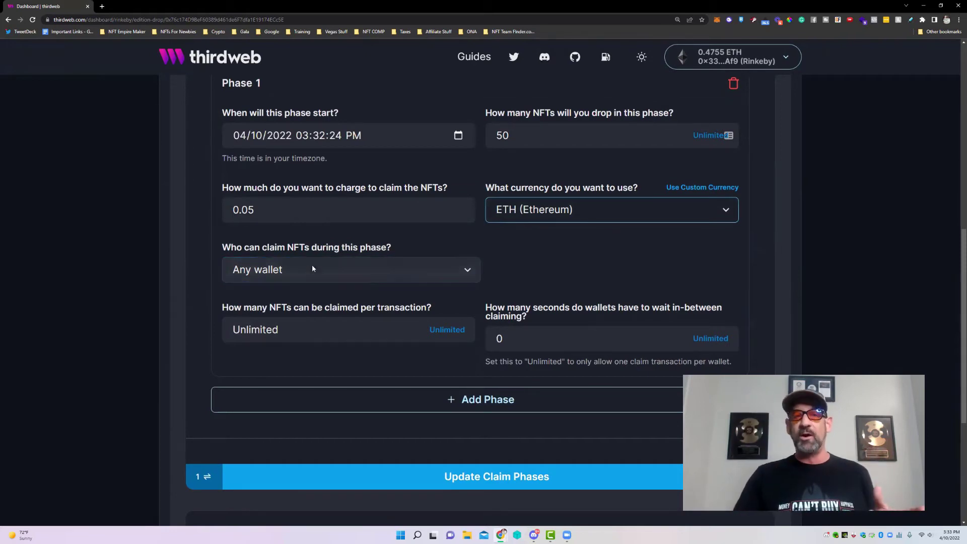
- Try limiting Phase 1 claims to only specific wallets, close the snapshot upload without a file, and switch back to any wallet
left_click(370, 281)
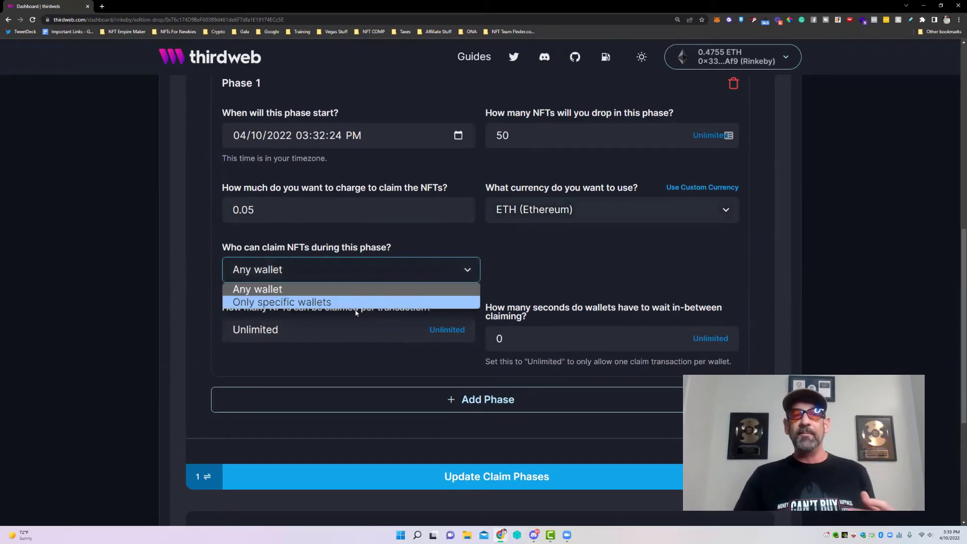
left_click(250, 303)
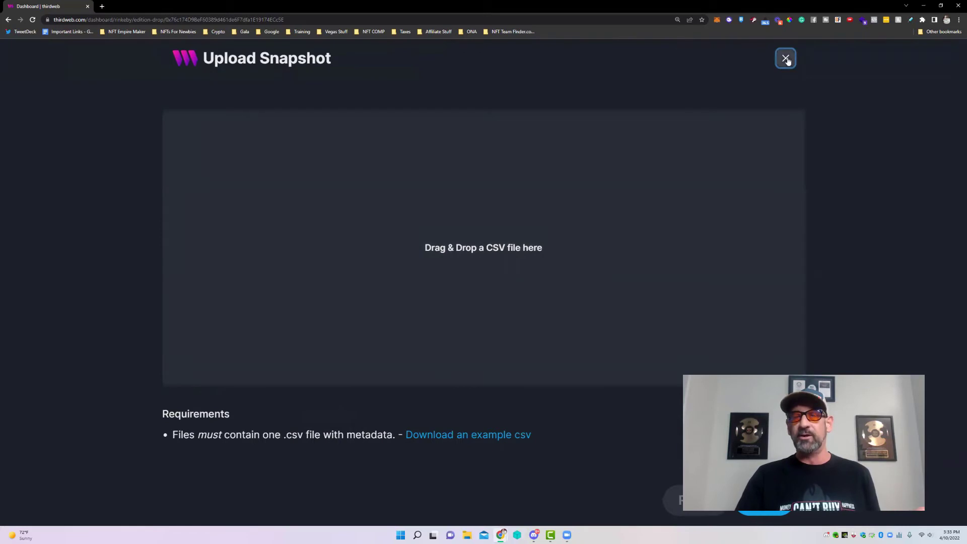
left_click(786, 58)
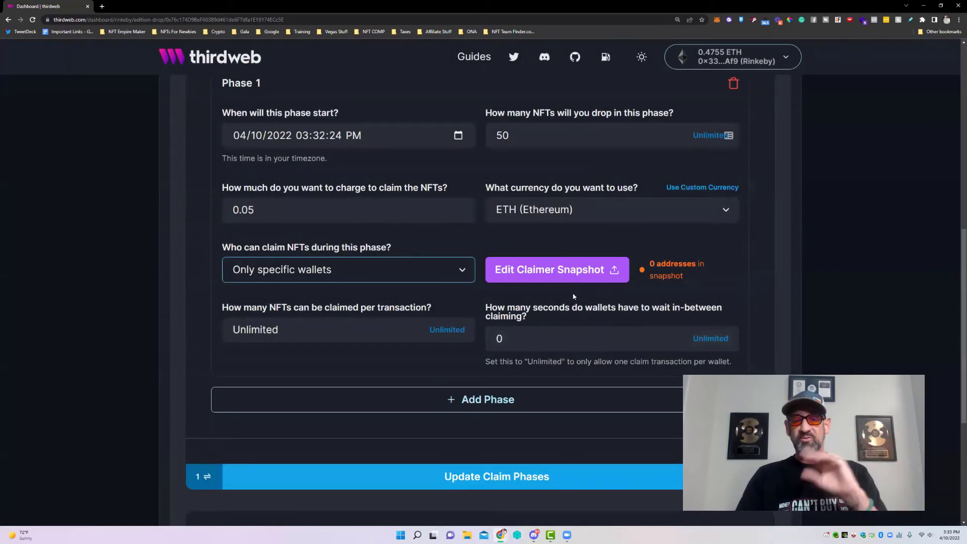
left_click(398, 272)
left_click(312, 290)
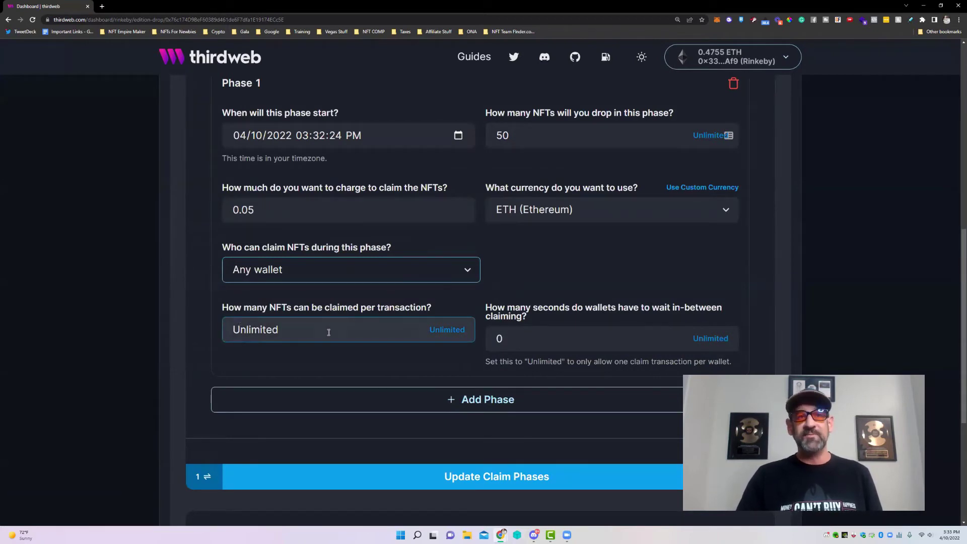
- Limit Phase 1 to 1 NFT per transaction and set the waiting time between claims to Unlimited
double_click(309, 333)
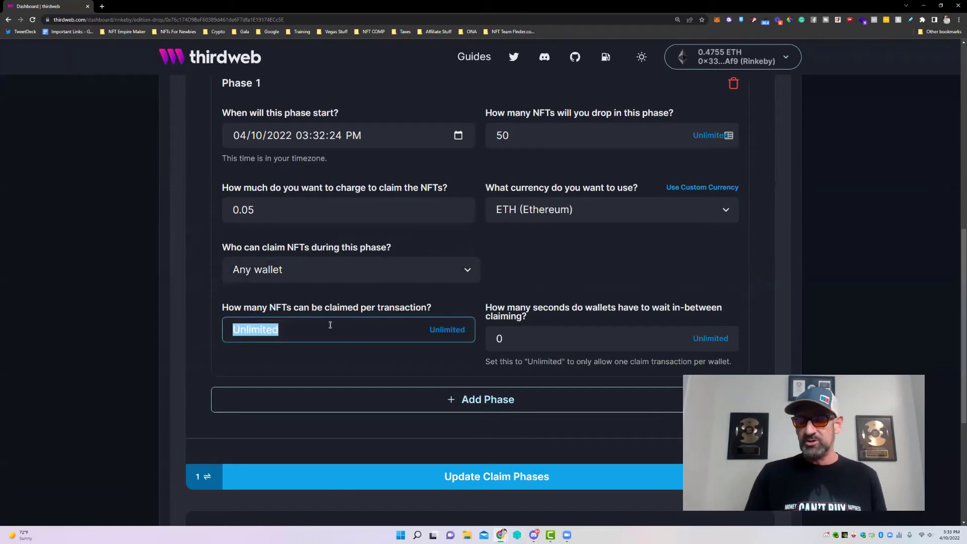
type("1")
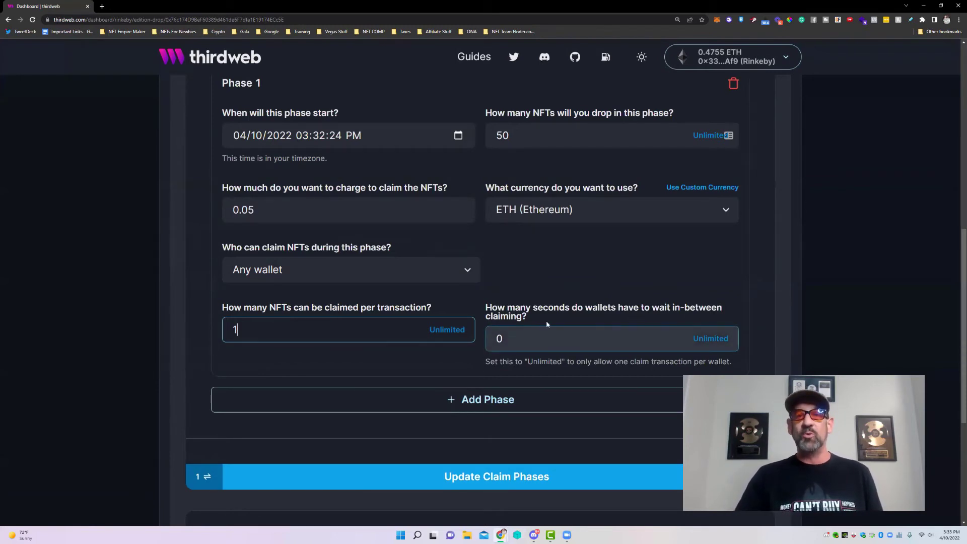
double_click(521, 337)
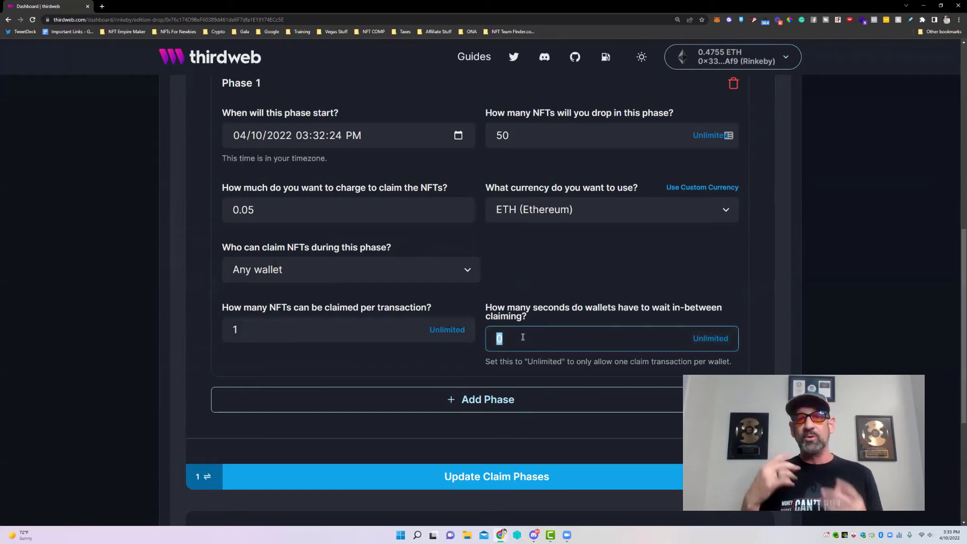
left_click(711, 338)
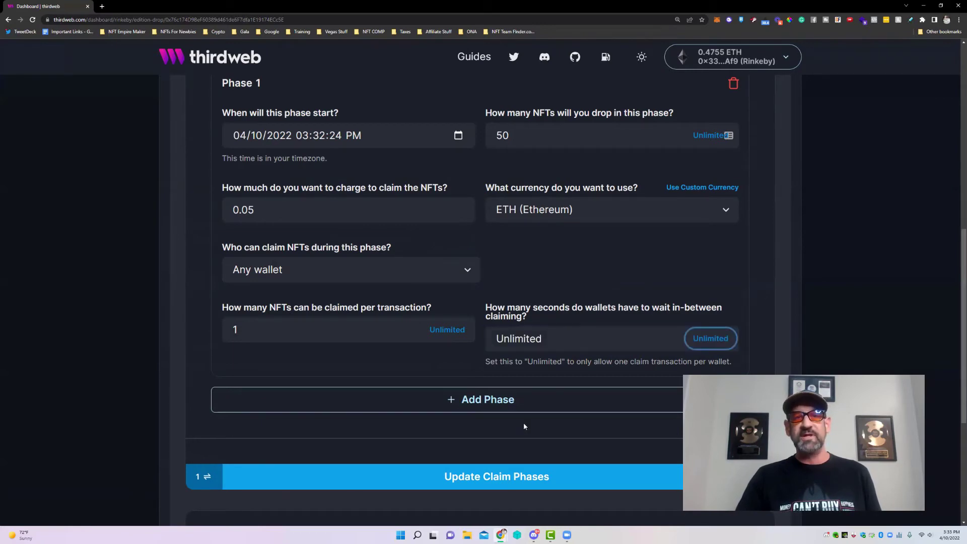
- Add a second claim phase below Phase 1
scroll(503, 399, "down", 5)
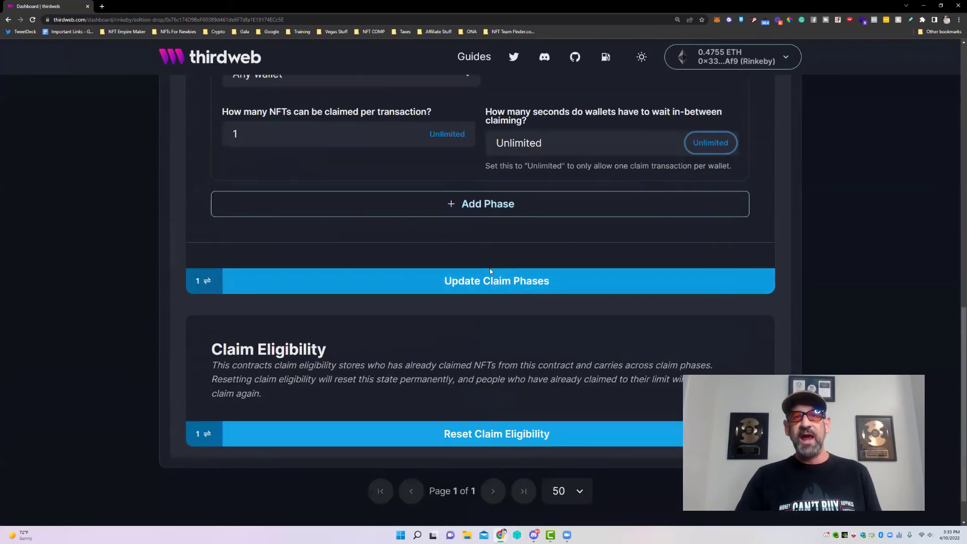
scroll(484, 289, "up", 2)
left_click(477, 287)
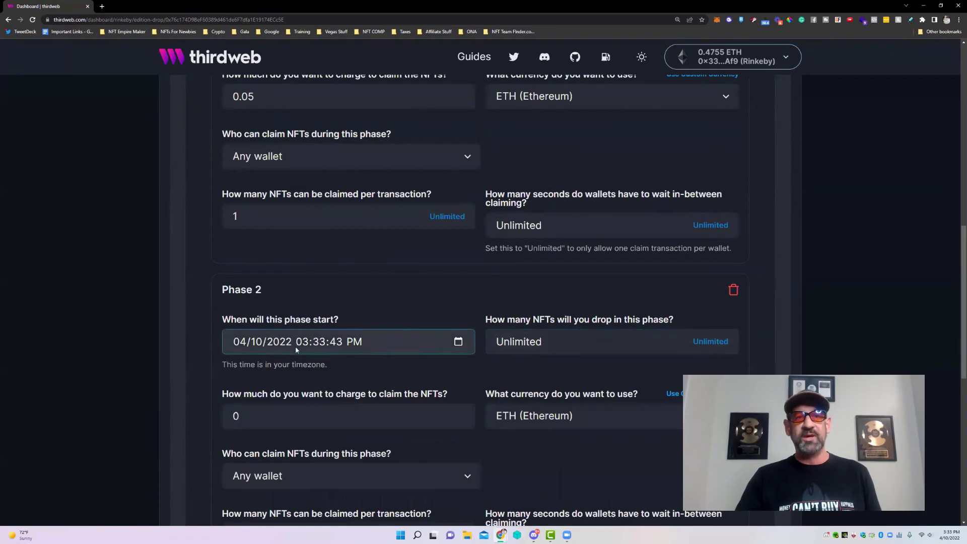
- Set the Phase 2 start date to 04/13/2022, keeping the start time at 03:33 PM
left_click(258, 343)
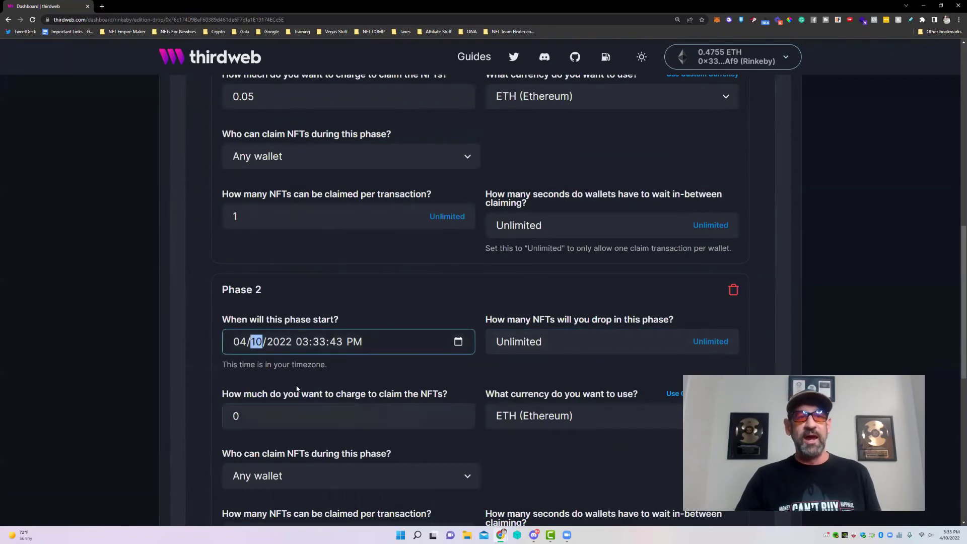
left_click(458, 341)
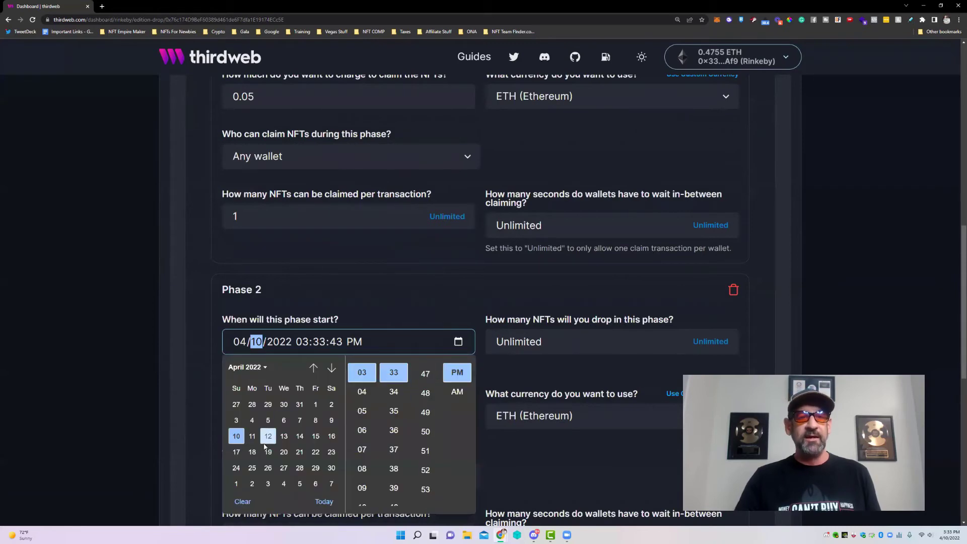
left_click(284, 436)
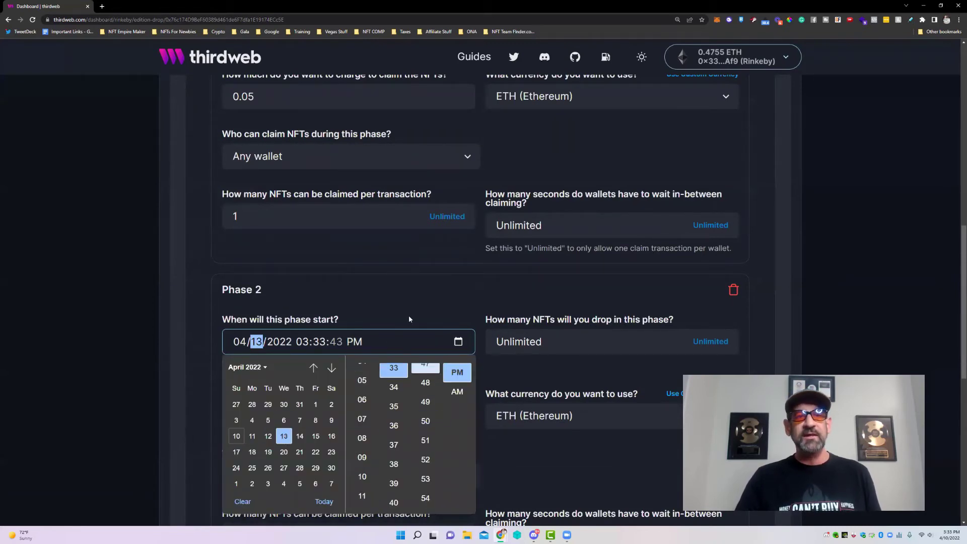
left_click(403, 306)
- Set Phase 2 to drop 50 NFTs at a claim price of 0.1 ETH
scroll(447, 308, "down", 3)
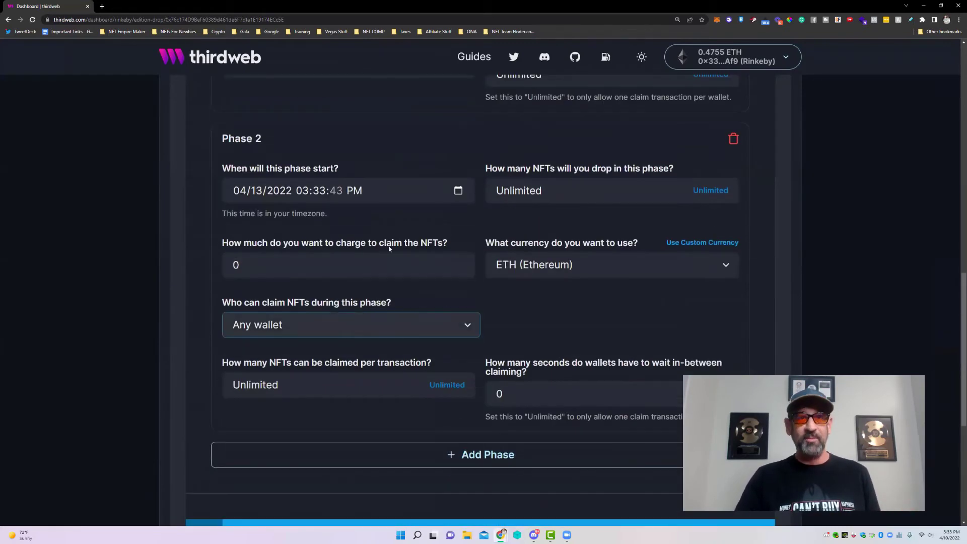
double_click(529, 188)
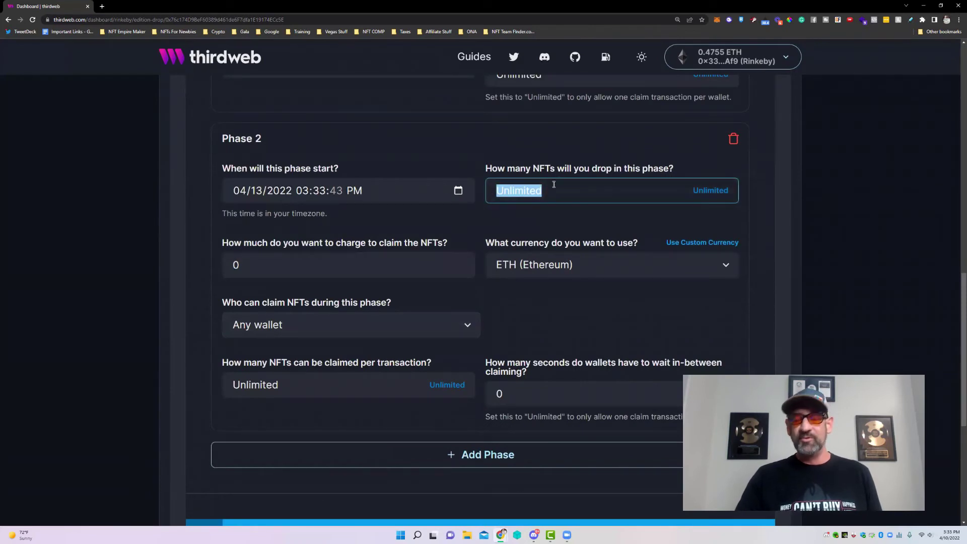
type("50")
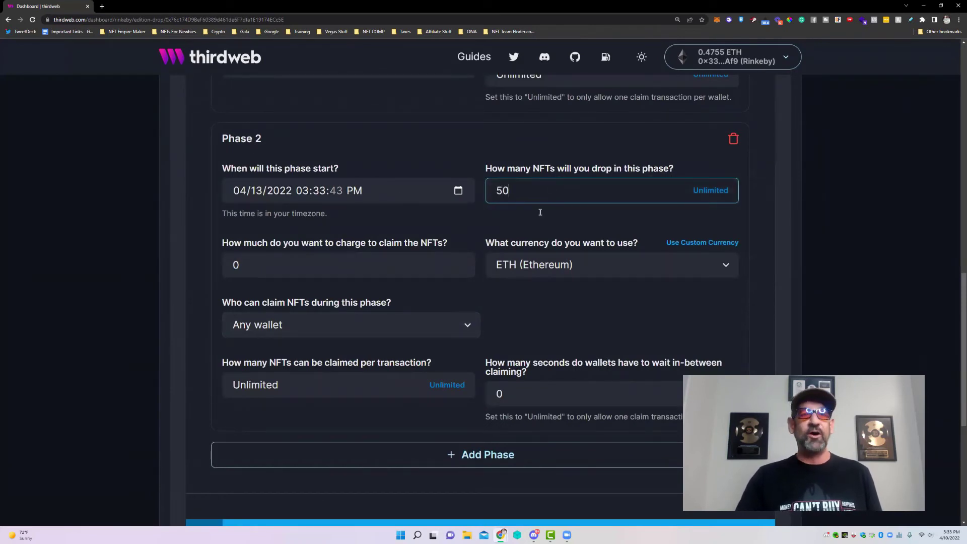
double_click(334, 265)
type("0.1")
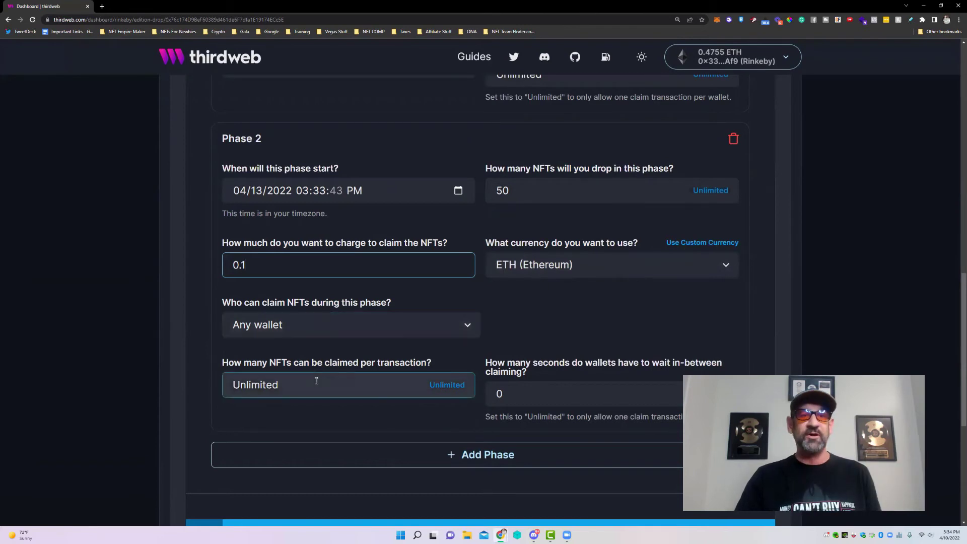
- Limit Phase 2 to 1 NFT per transaction and set the waiting time between claims to Unlimited
double_click(239, 380)
type("1")
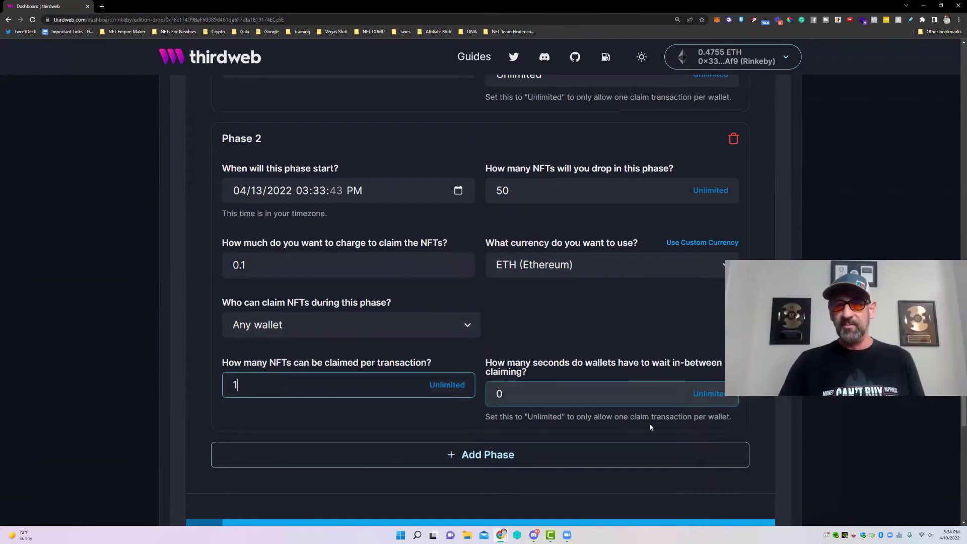
left_click(708, 393)
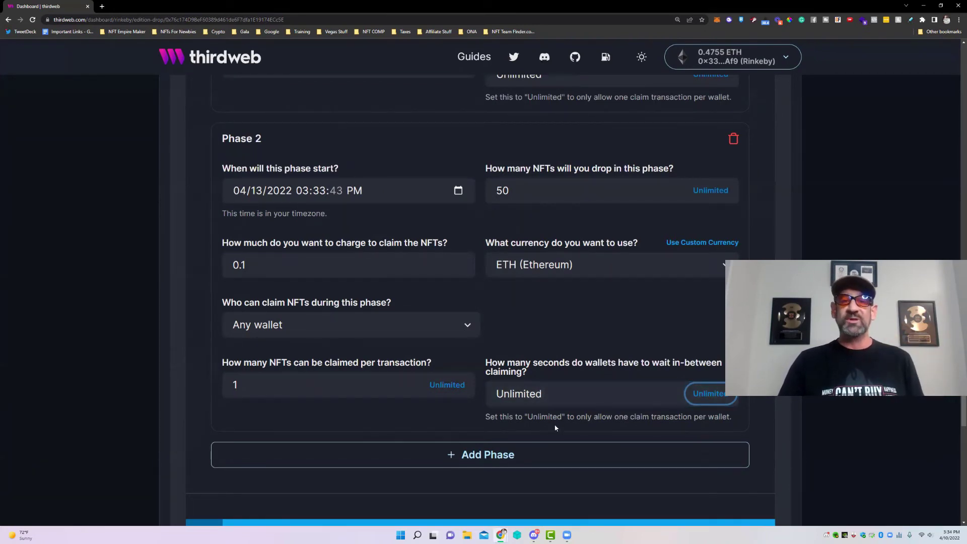
- Save the updated claim phases and approve the transaction in MetaMask
scroll(422, 432, "down", 3)
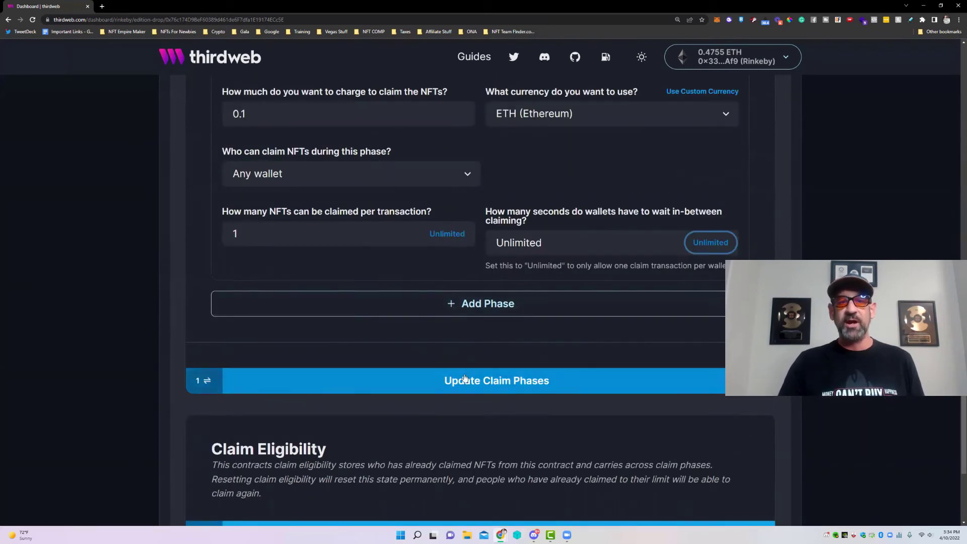
left_click(539, 387)
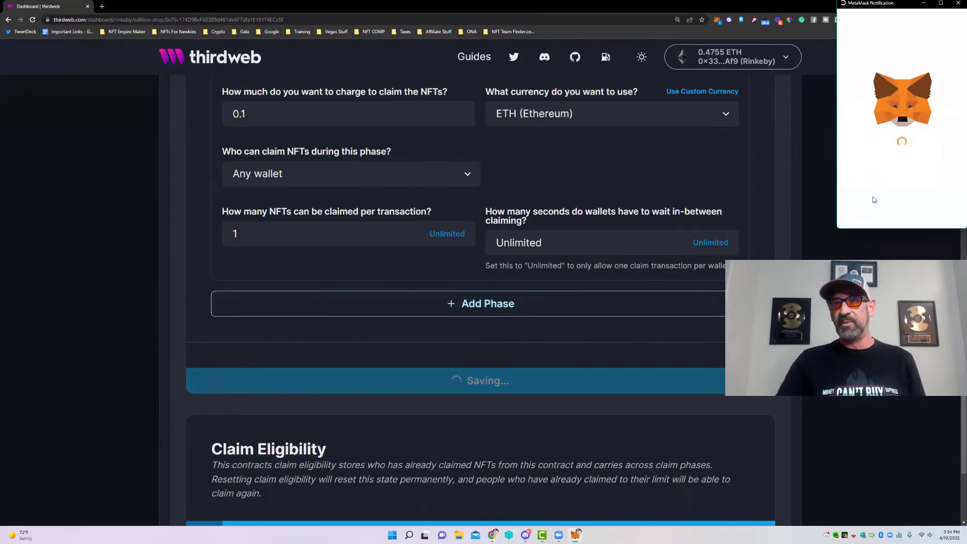
key("Return")
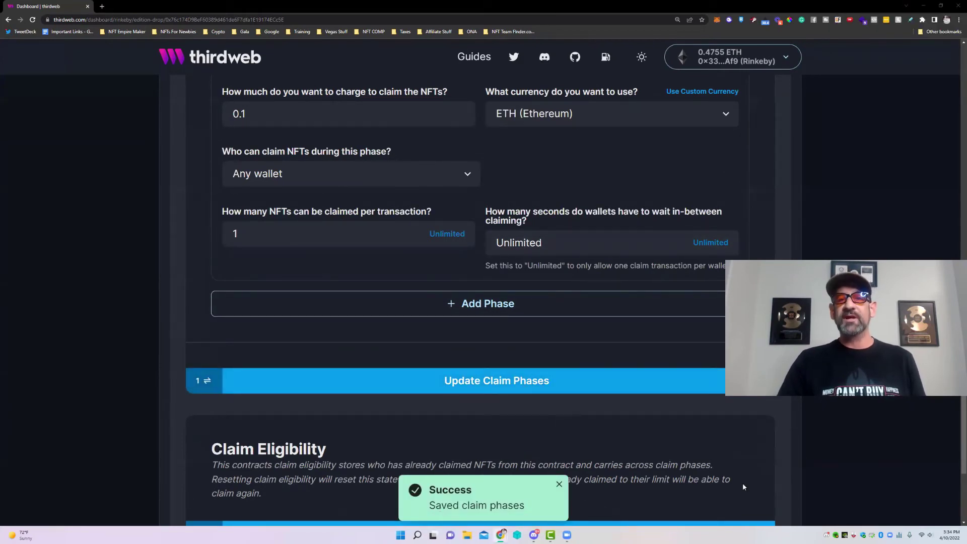
- Return to the top of the Empire Maker NFT contract page and open its embed configuration
scroll(743, 482, "down", 1)
scroll(730, 458, "up", 2)
scroll(729, 459, "up", 10)
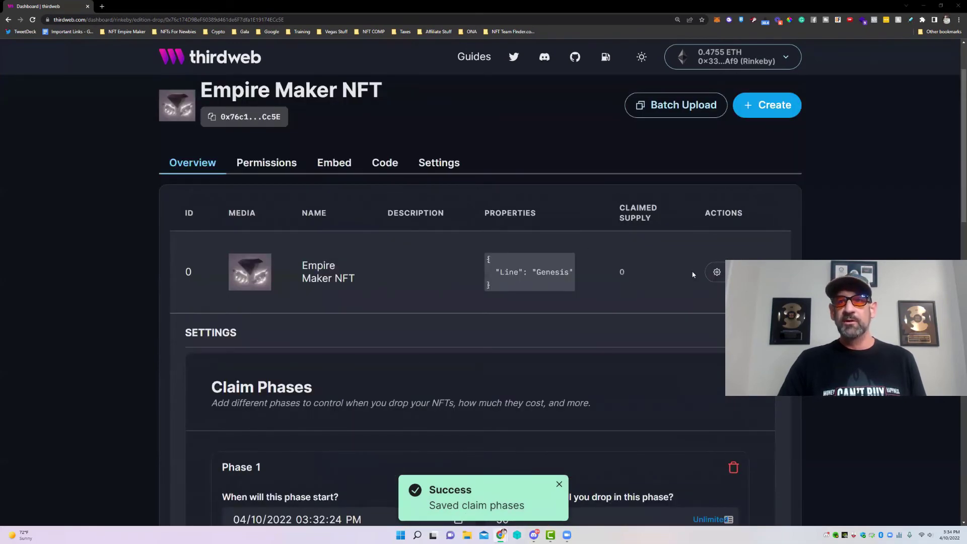
left_click(727, 271)
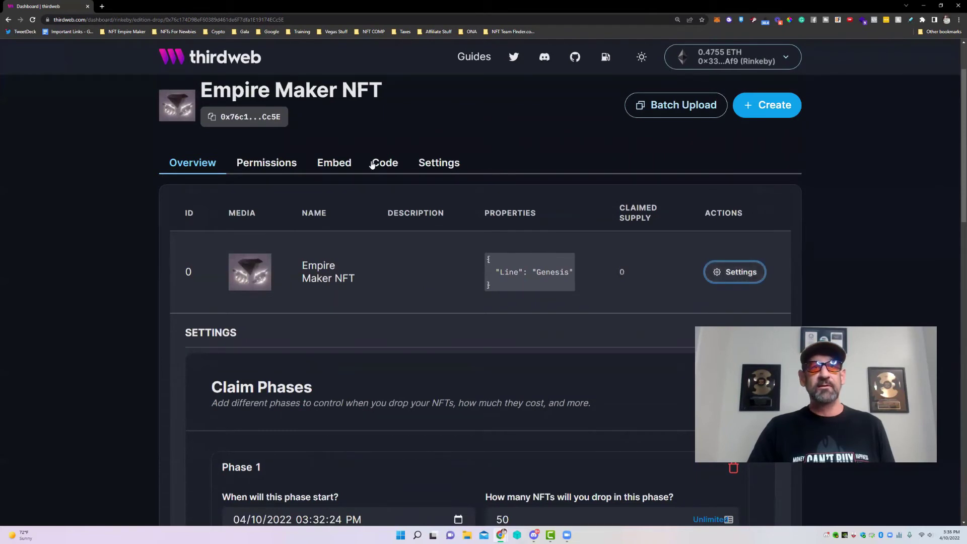
left_click(334, 162)
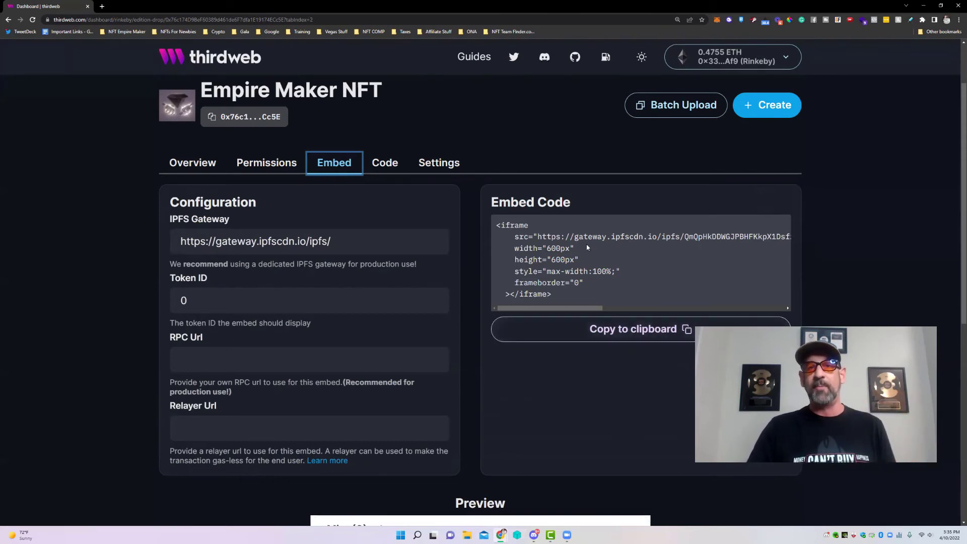
- Mint 1 Empire Maker NFT for 0.05 ETH from the embed preview and approve the transaction in MetaMask
scroll(554, 347, "down", 8)
left_click(551, 368)
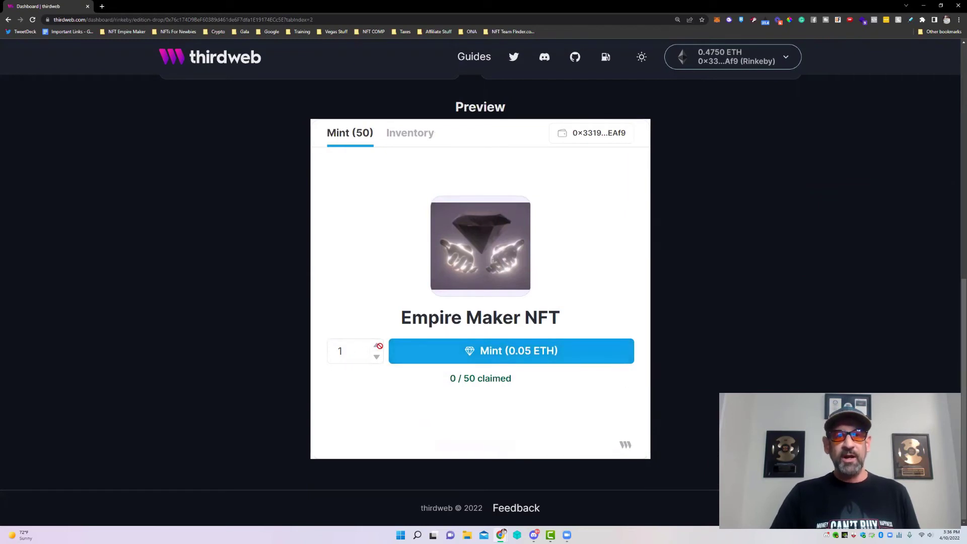
left_click(500, 354)
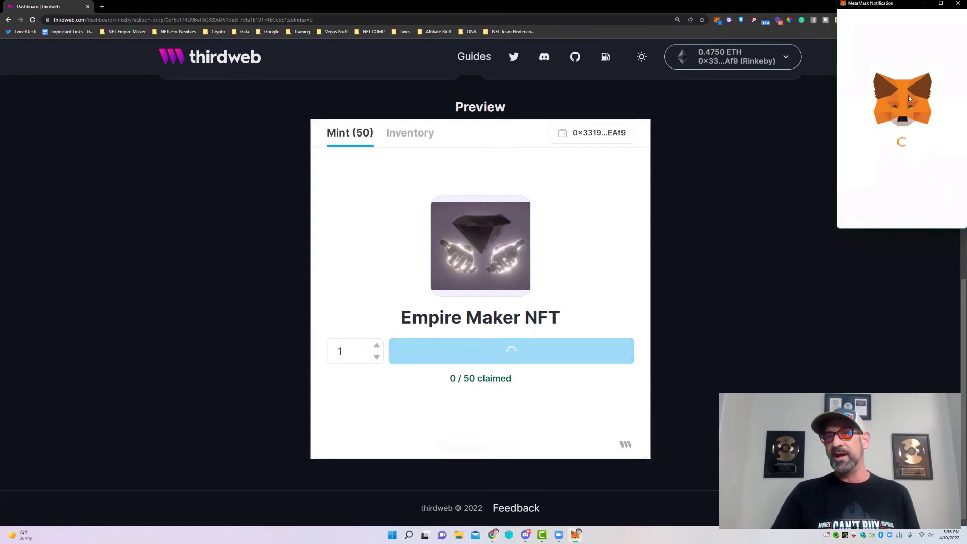
scroll(898, 147, "down", 5)
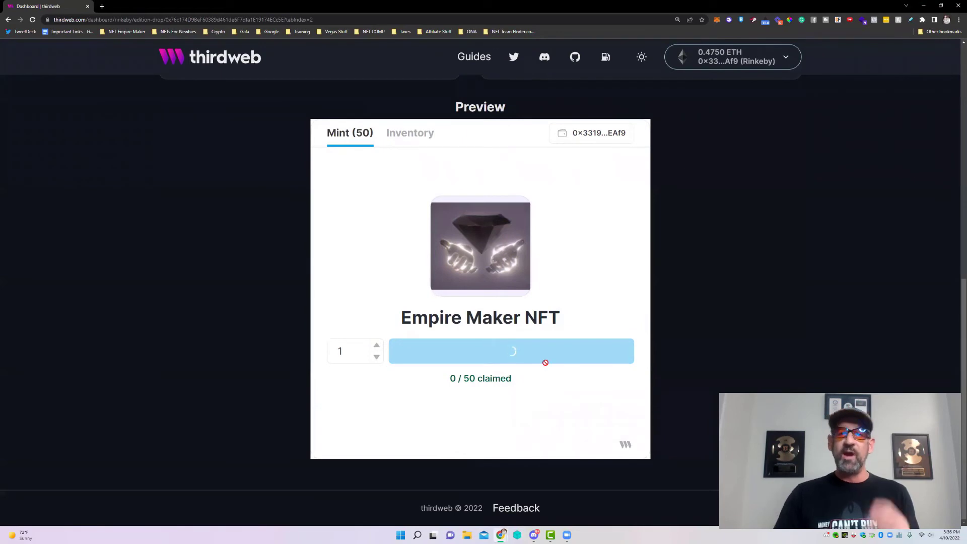
- Review the iframe embed code and the preview's claimed supply, and open the preview's inventory to check for the minted NFT
scroll(545, 360, "up", 7)
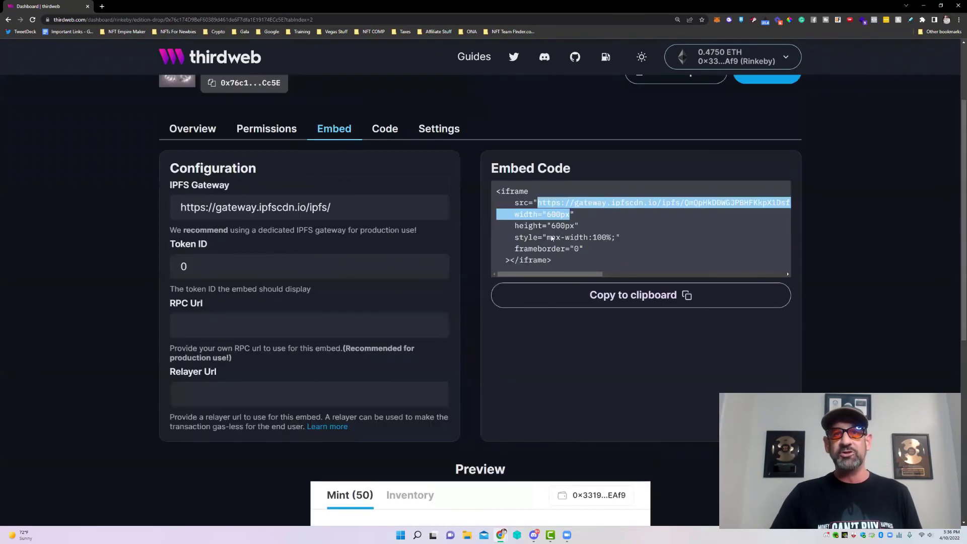
scroll(579, 378, "down", 6)
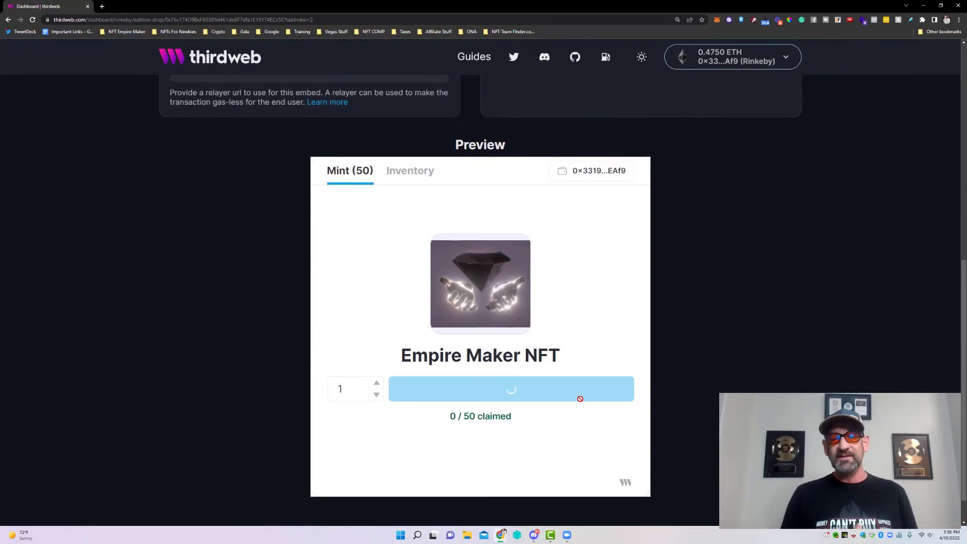
scroll(374, 494, "down", 1)
scroll(542, 373, "up", 2)
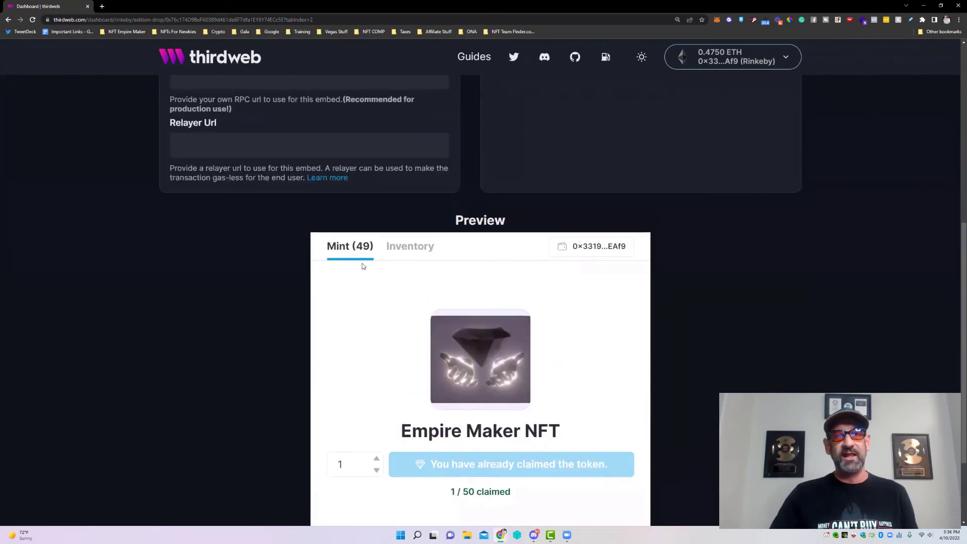
scroll(490, 352, "down", 2)
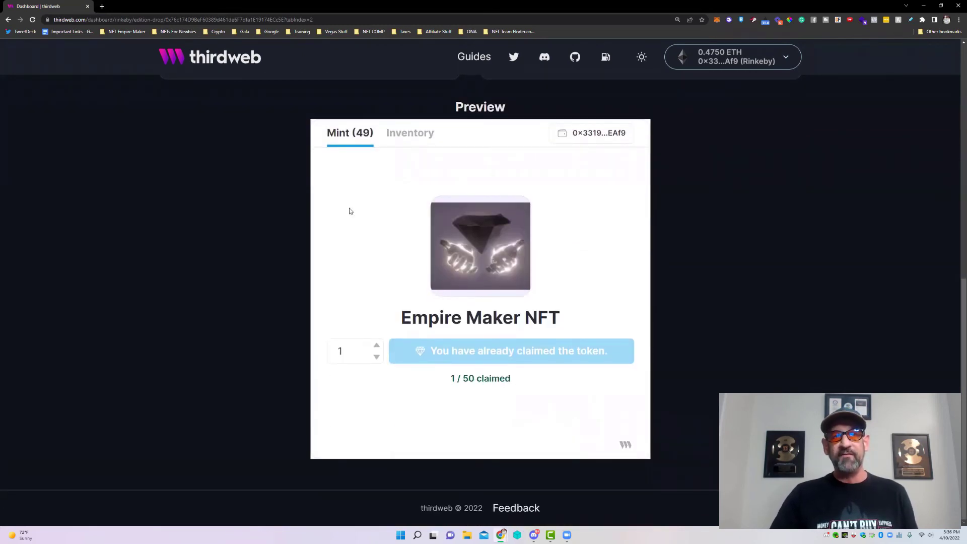
left_click(424, 135)
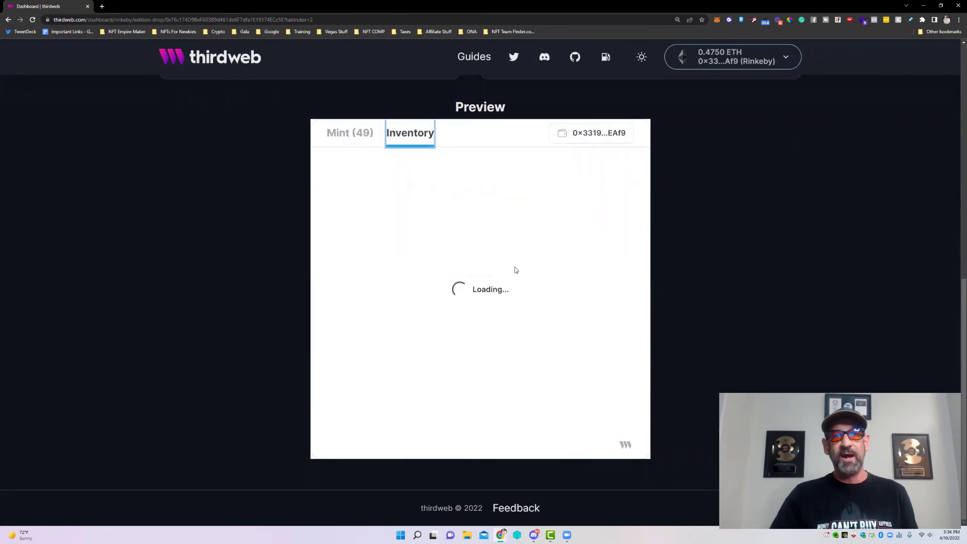